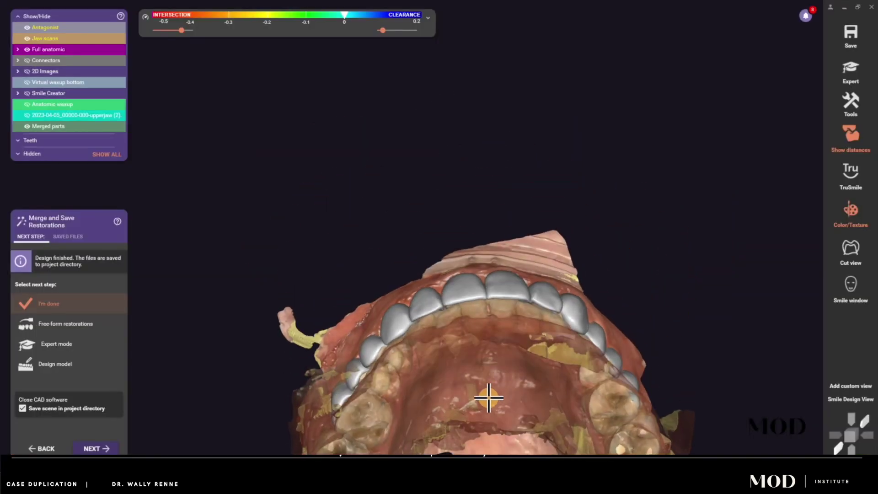
- Show the smile design guides on the photo and reframe the photo and jaw views
{"action": "mouse_move", "coordinate": [485, 399]}
{"action": "left_mouse_down"}
{"action": "mouse_move", "coordinate": [478, 273]}
{"action": "mouse_move", "coordinate": [484, 282]}
{"action": "left_mouse_up"}
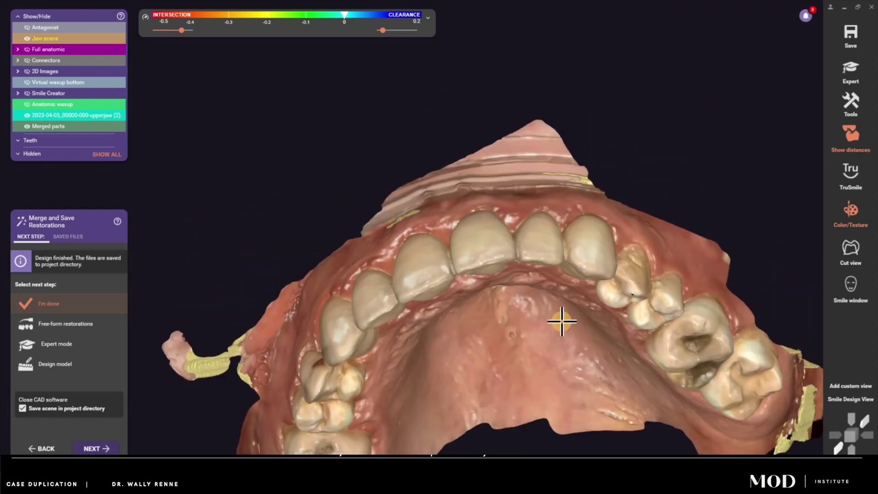
{"action": "left_click_drag", "start_coordinate": [562, 322], "coordinate": [502, 287]}
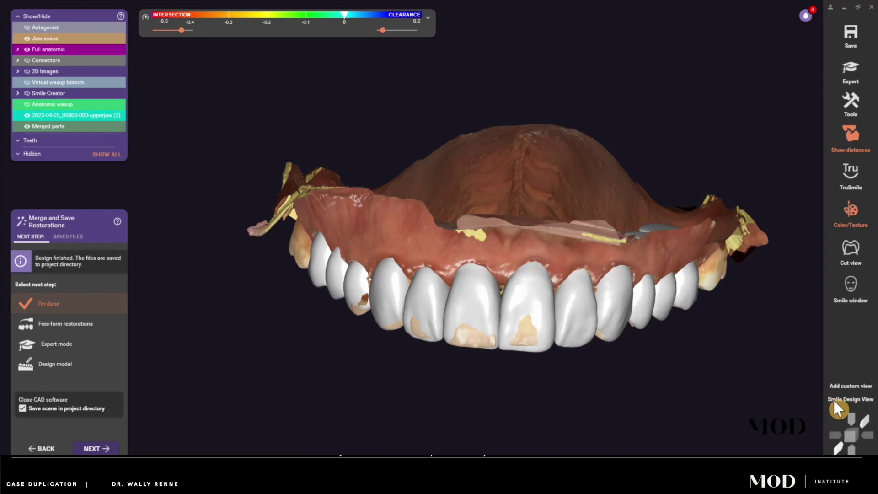
{"action": "left_click", "coordinate": [26, 94]}
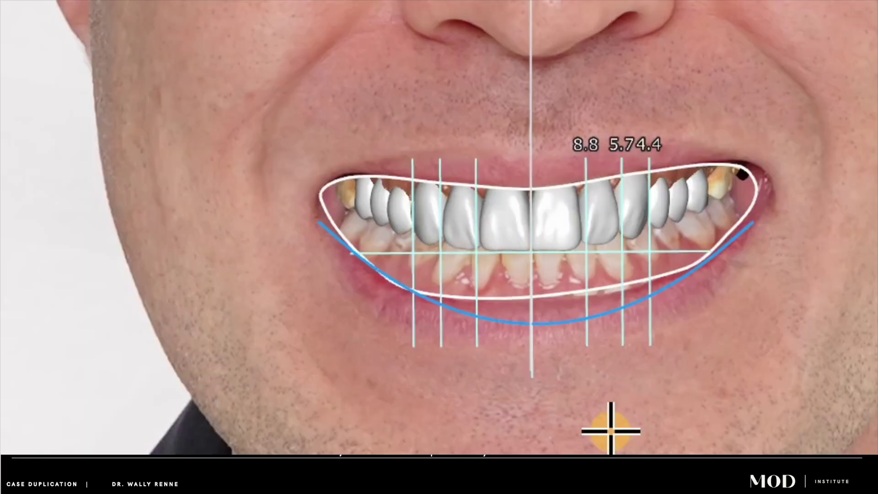
{"action": "scroll", "coordinate": [611, 431], "scroll_direction": "down", "scroll_amount": 2}
{"action": "left_click_drag", "start_coordinate": [670, 464], "coordinate": [551, 455]}
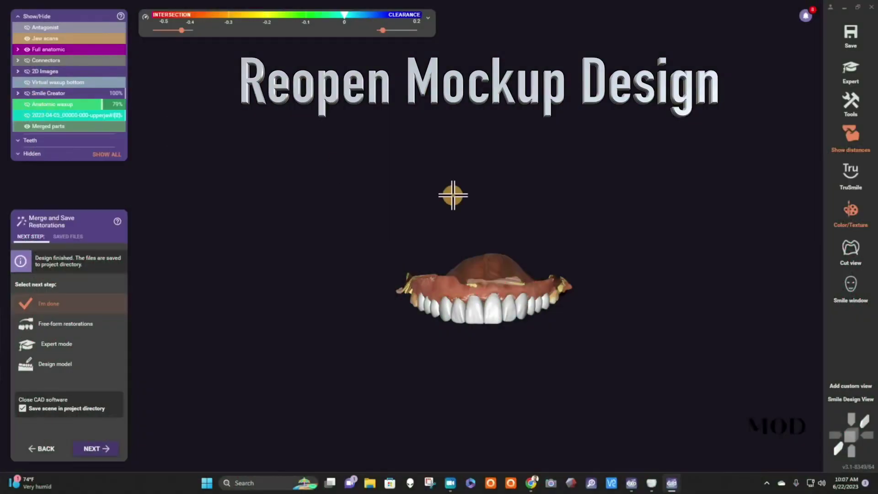
{"action": "left_click_drag", "start_coordinate": [452, 193], "coordinate": [600, 346]}
- Continue into expert mode
{"action": "left_click", "coordinate": [73, 351]}
{"action": "left_click", "coordinate": [115, 445]}
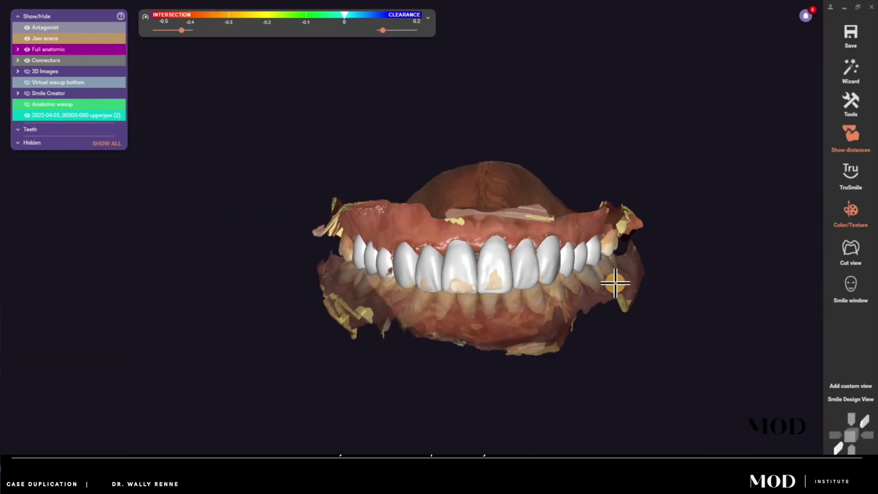
{"action": "scroll", "coordinate": [646, 294], "scroll_direction": "up", "scroll_amount": 3}
- Load the 2023-06-22 upper-jaw scan as a Generic visualization mesh, keeping its orientation
{"action": "left_click", "coordinate": [849, 101]}
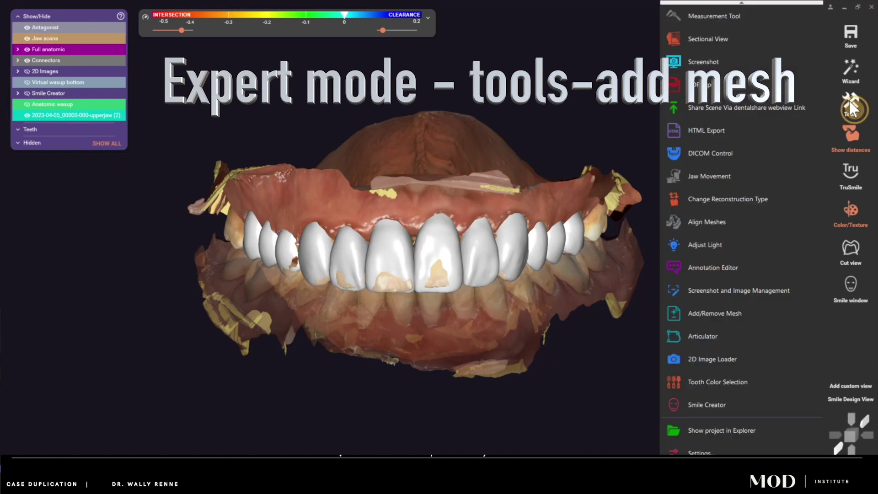
{"action": "left_click", "coordinate": [744, 308]}
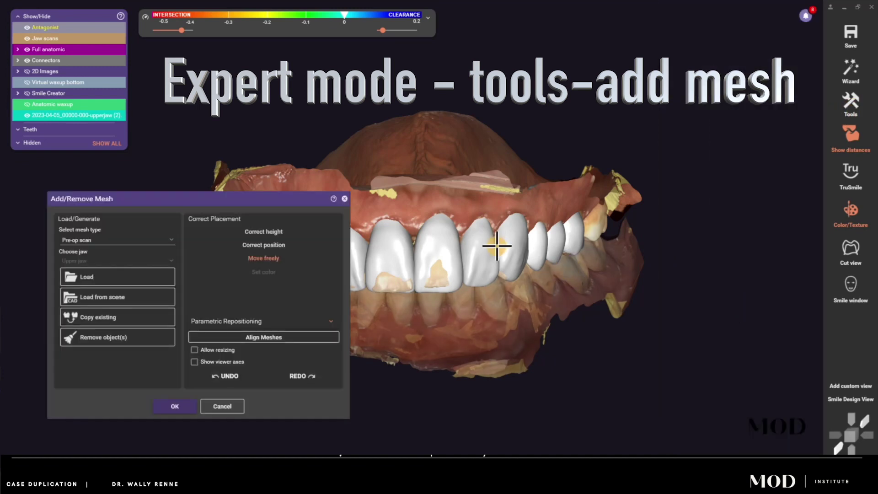
{"action": "left_click", "coordinate": [105, 240]}
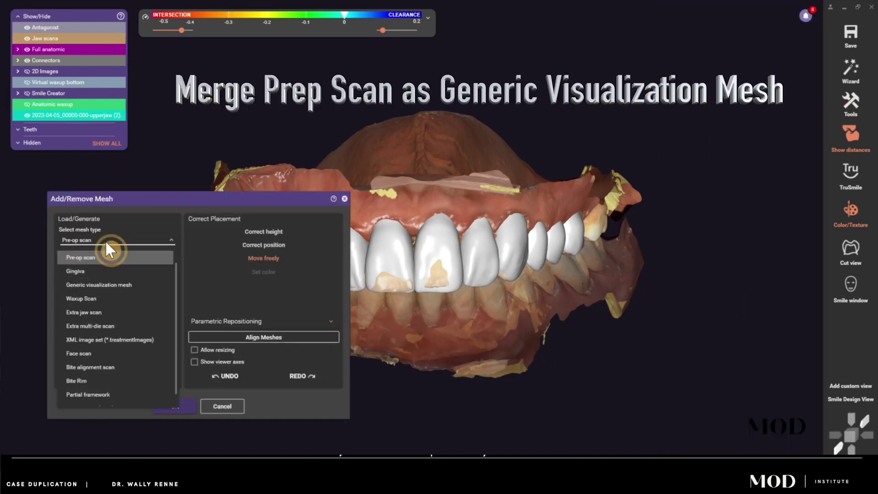
{"action": "left_click", "coordinate": [106, 284]}
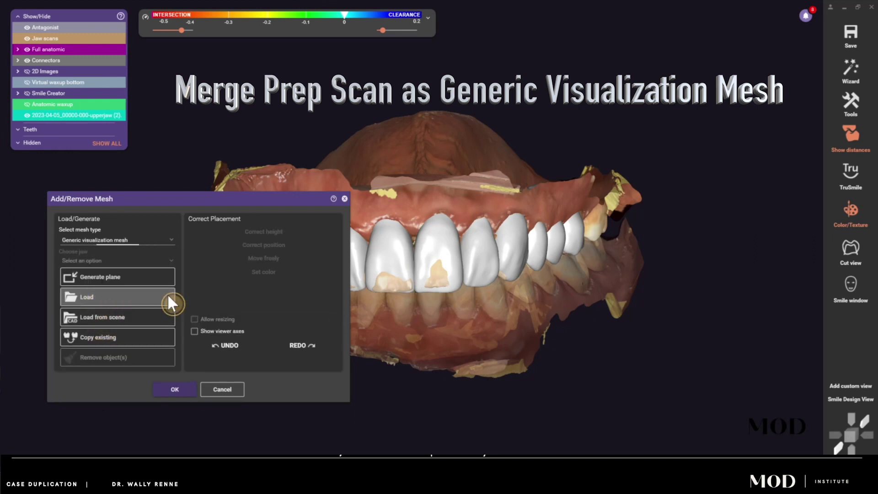
{"action": "left_click", "coordinate": [125, 300]}
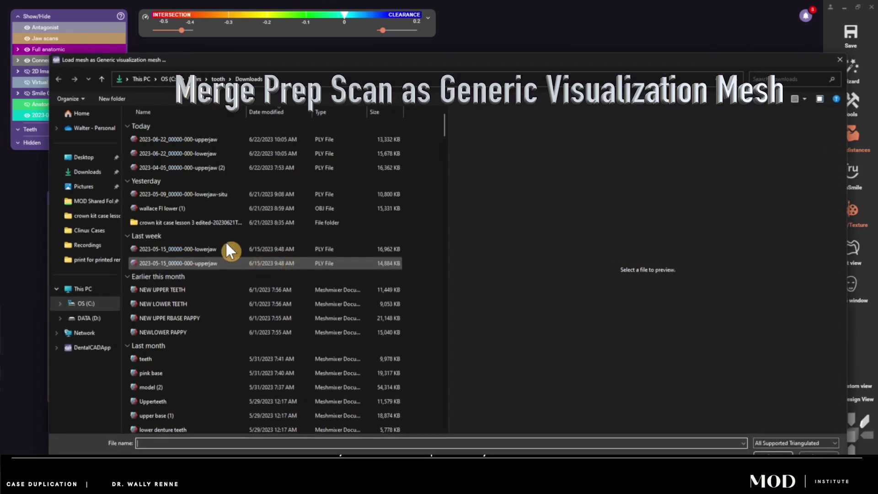
{"action": "left_click", "coordinate": [176, 140]}
{"action": "left_click", "coordinate": [767, 453]}
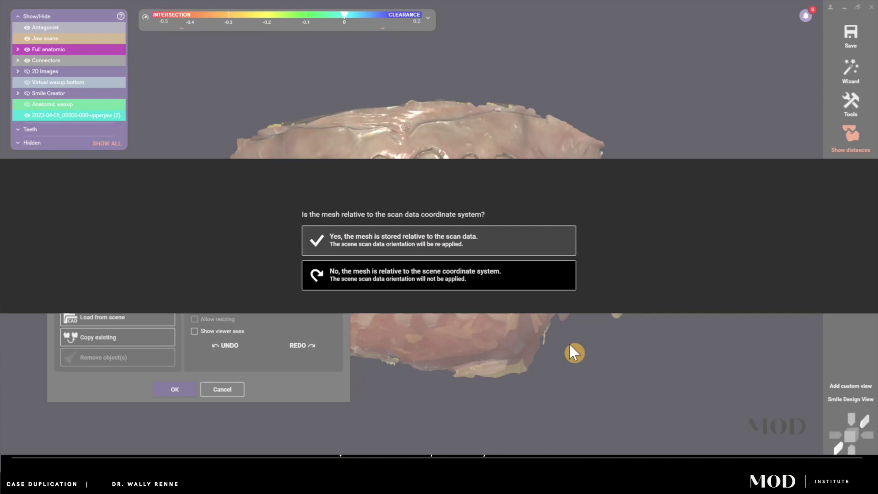
{"action": "left_click", "coordinate": [416, 240]}
- Move the prep scan so it sits clear beside the mockup
{"action": "scroll", "coordinate": [508, 333], "scroll_direction": "down", "scroll_amount": 3}
{"action": "left_click_drag", "start_coordinate": [533, 364], "coordinate": [501, 348]}
{"action": "left_click_drag", "start_coordinate": [407, 272], "coordinate": [635, 220]}
{"action": "left_click_drag", "start_coordinate": [665, 279], "coordinate": [557, 276]}
- Start Align Meshes and set the first four matching point pairs
{"action": "left_click", "coordinate": [301, 338]}
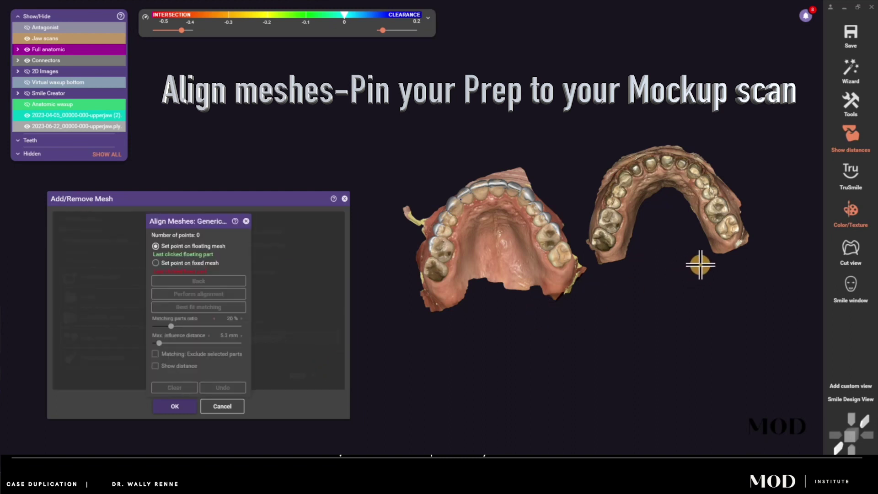
{"action": "scroll", "coordinate": [724, 240], "scroll_direction": "up", "scroll_amount": 2}
{"action": "left_click_drag", "start_coordinate": [292, 208], "coordinate": [204, 241]}
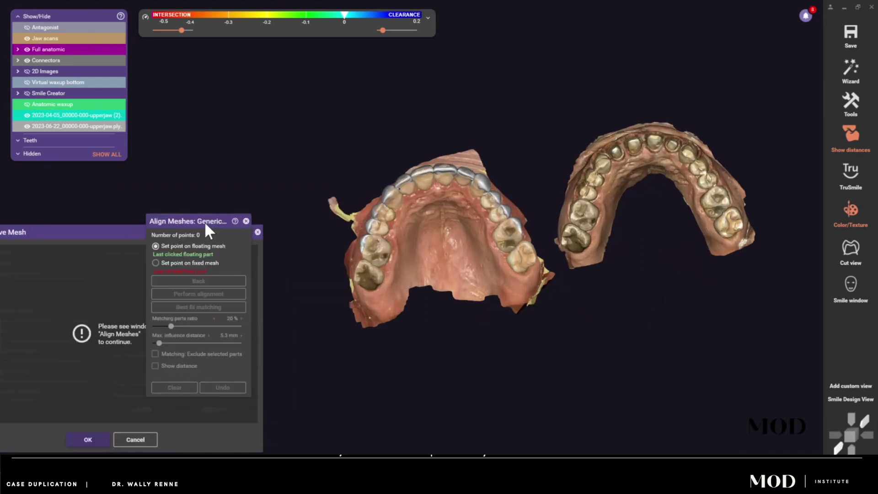
{"action": "left_click_drag", "start_coordinate": [402, 279], "coordinate": [534, 324]}
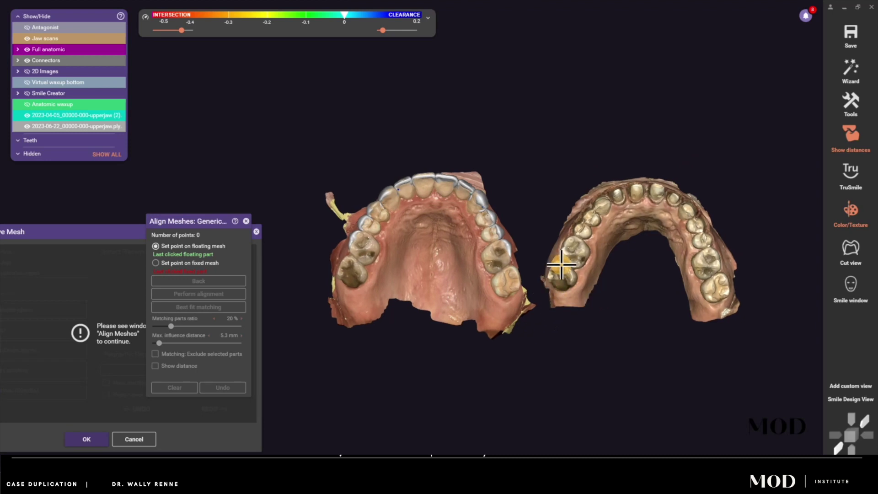
{"action": "left_click", "coordinate": [711, 298]}
{"action": "left_click", "coordinate": [503, 293]}
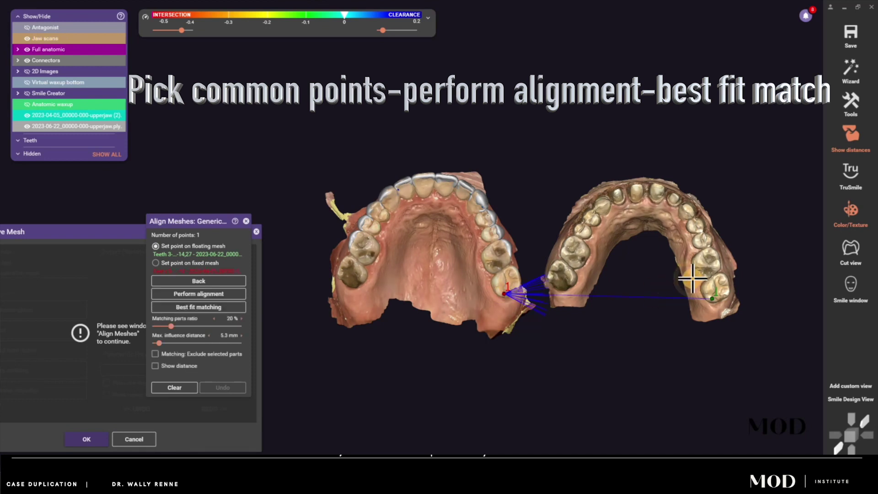
{"action": "left_click", "coordinate": [498, 266]}
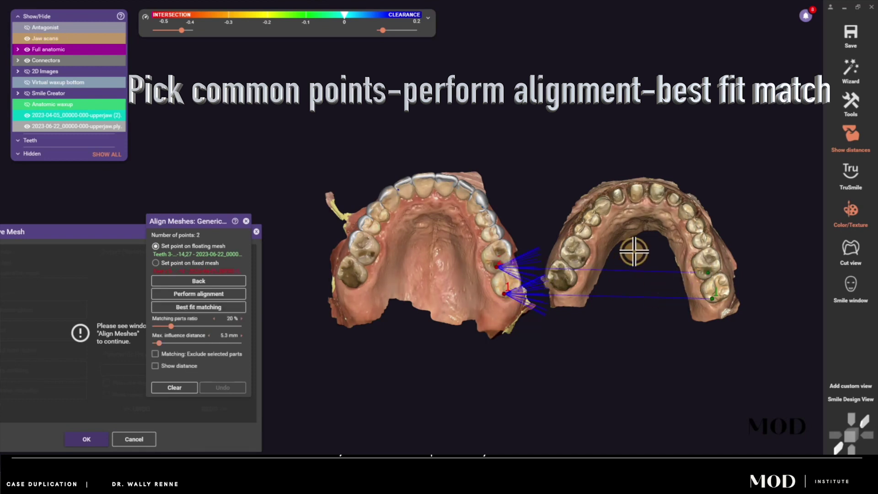
{"action": "left_click", "coordinate": [487, 238]}
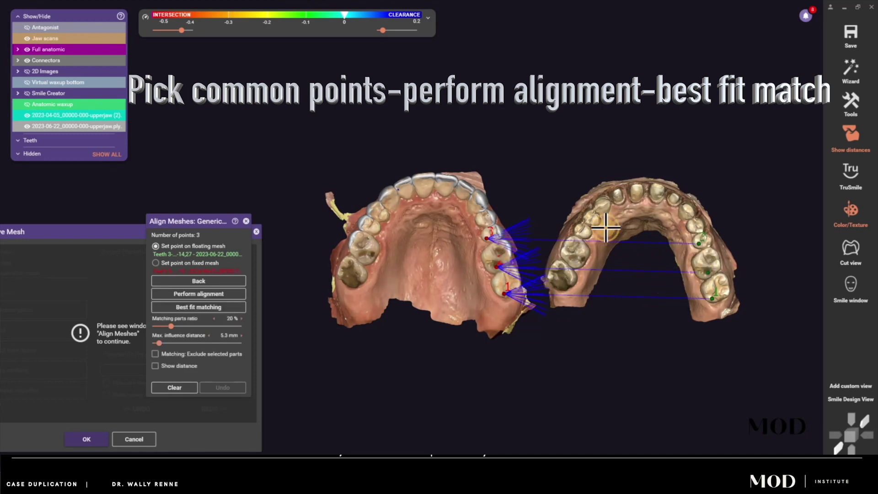
{"action": "left_click", "coordinate": [647, 200]}
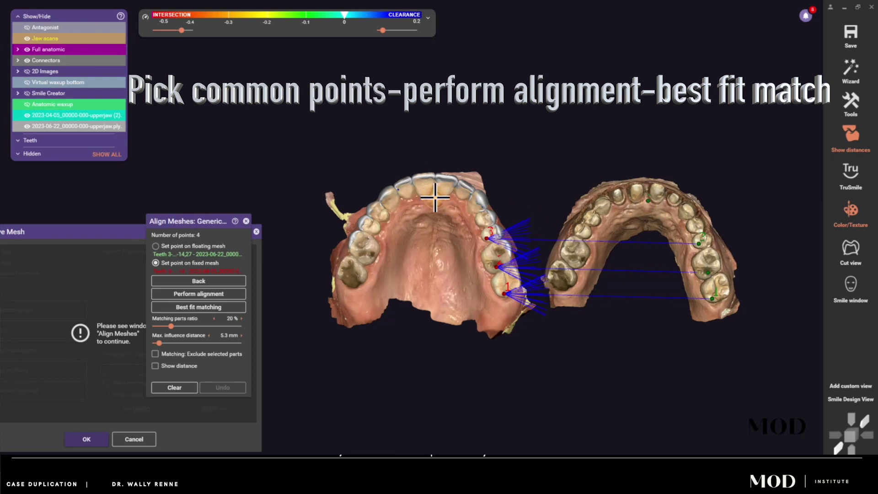
{"action": "left_click", "coordinate": [435, 197]}
- Set matching point pairs five through eight on the prep scan and mockup
{"action": "left_click", "coordinate": [603, 214]}
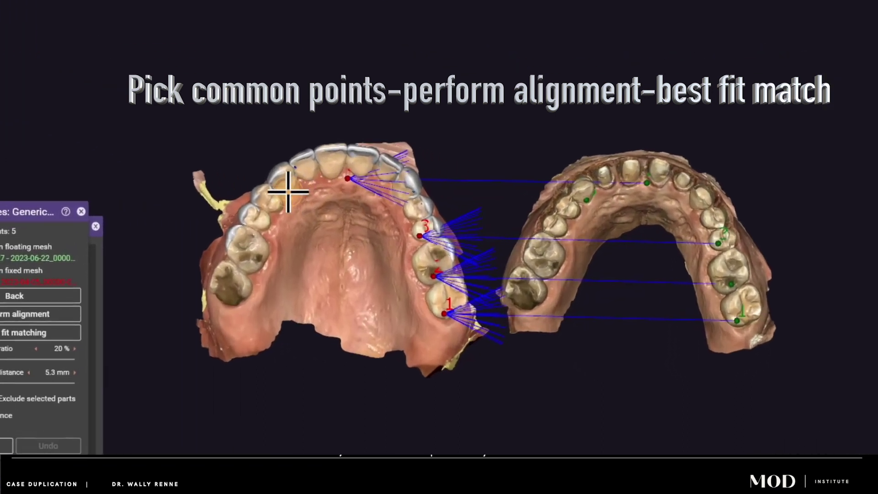
{"action": "left_click", "coordinate": [289, 192]}
{"action": "left_click", "coordinate": [574, 210]}
{"action": "left_click", "coordinate": [278, 203]}
{"action": "left_click", "coordinate": [514, 270]}
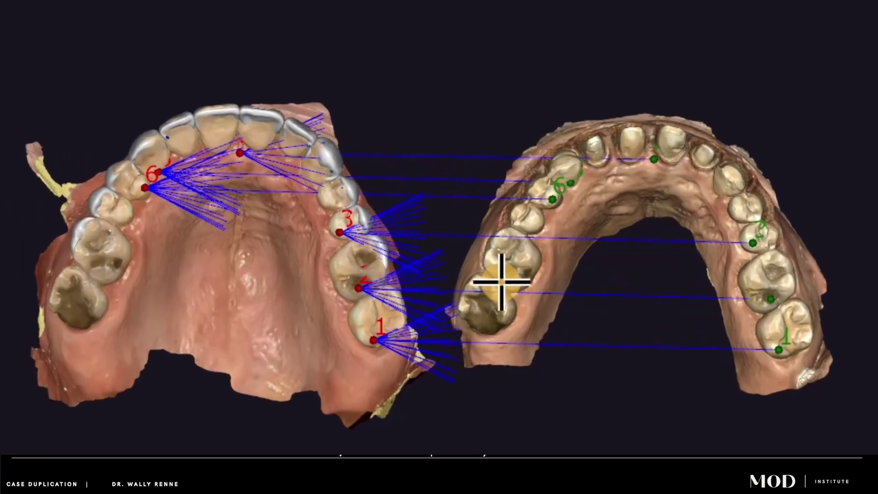
{"action": "left_click", "coordinate": [188, 263]}
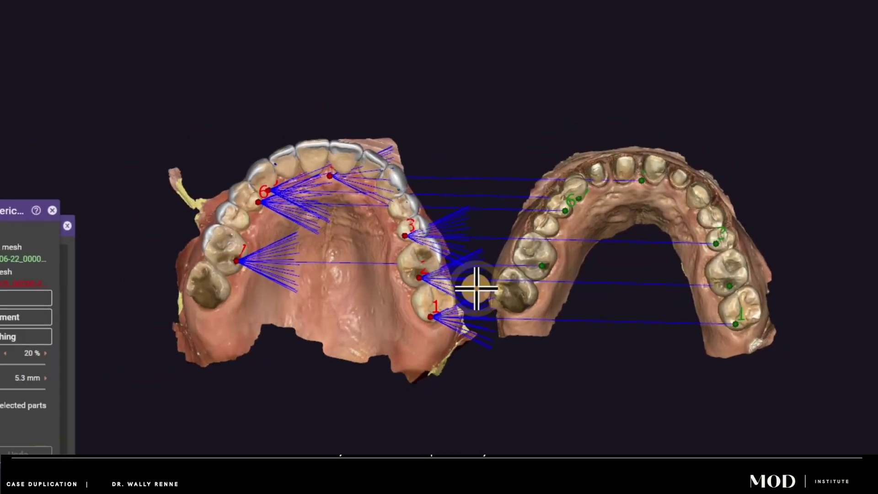
{"action": "left_click", "coordinate": [493, 280]}
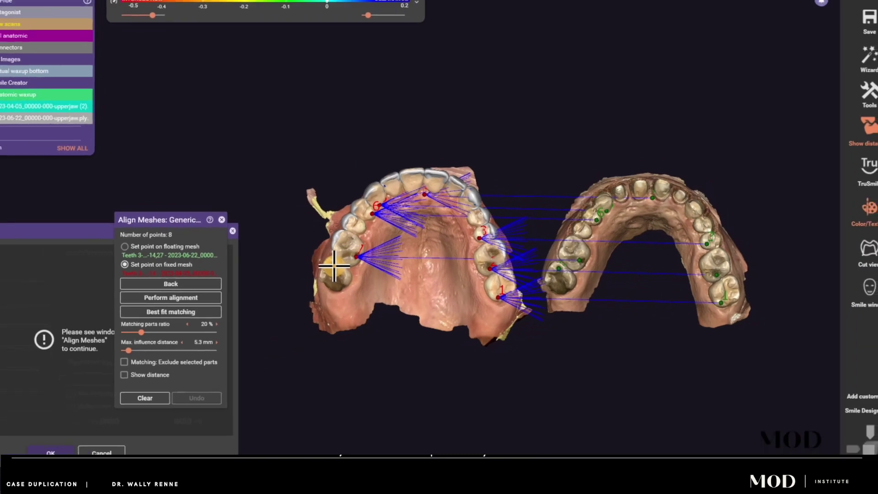
{"action": "left_click", "coordinate": [334, 266]}
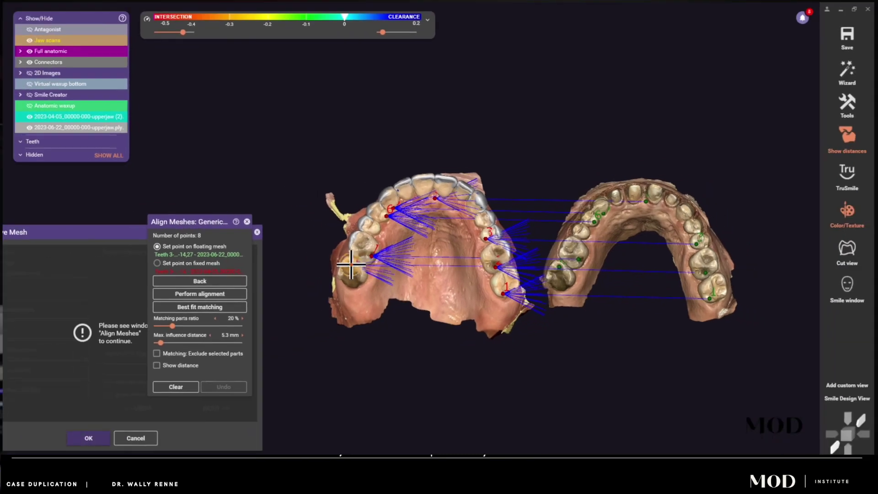
- Refine the alignment with Best fit matching and check the fit
{"action": "left_click_drag", "start_coordinate": [382, 320], "coordinate": [474, 320]}
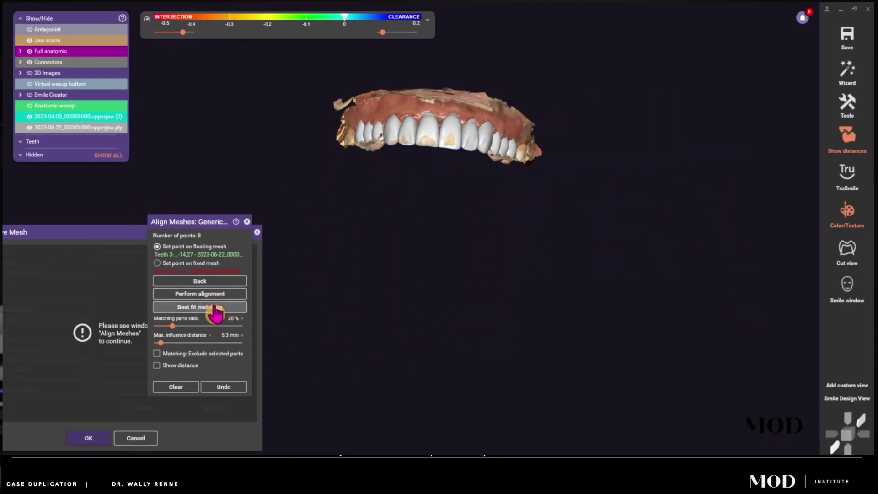
{"action": "left_click", "coordinate": [216, 307]}
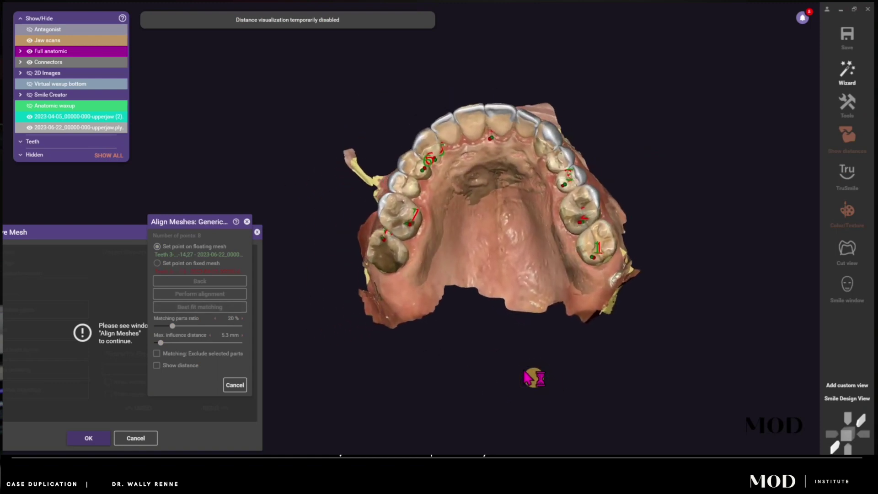
{"action": "left_click_drag", "start_coordinate": [524, 370], "coordinate": [363, 396]}
- Accept the alignment and hide the full anatomic restorations, leaving the prep scan visible
{"action": "left_click", "coordinate": [247, 221]}
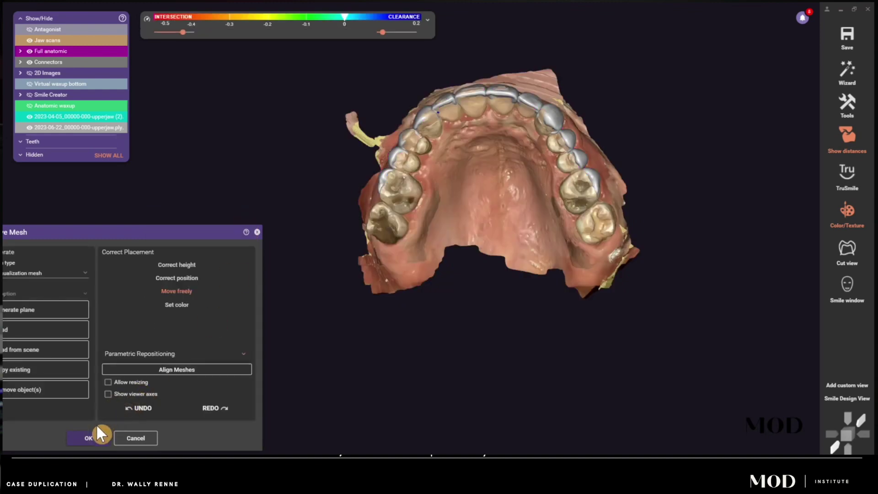
{"action": "left_click_drag", "start_coordinate": [415, 297], "coordinate": [153, 128]}
{"action": "key", "text": "f"}
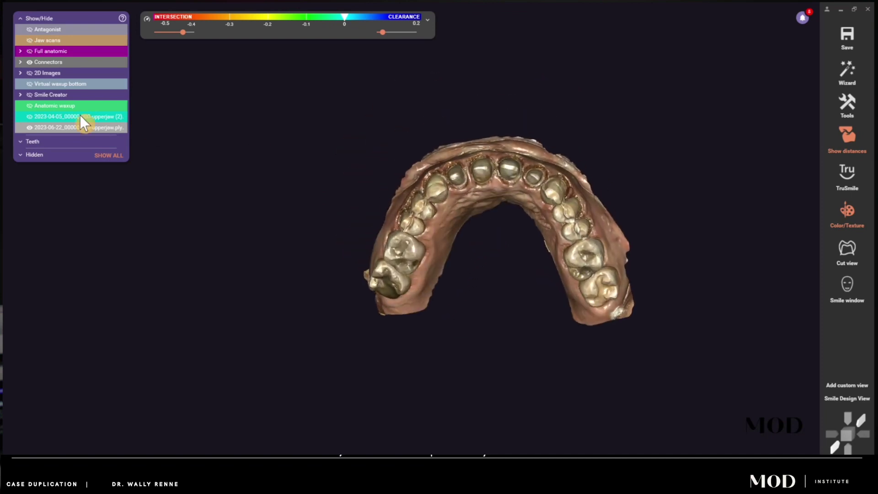
{"action": "scroll", "coordinate": [522, 224], "scroll_direction": "up", "scroll_amount": 4}
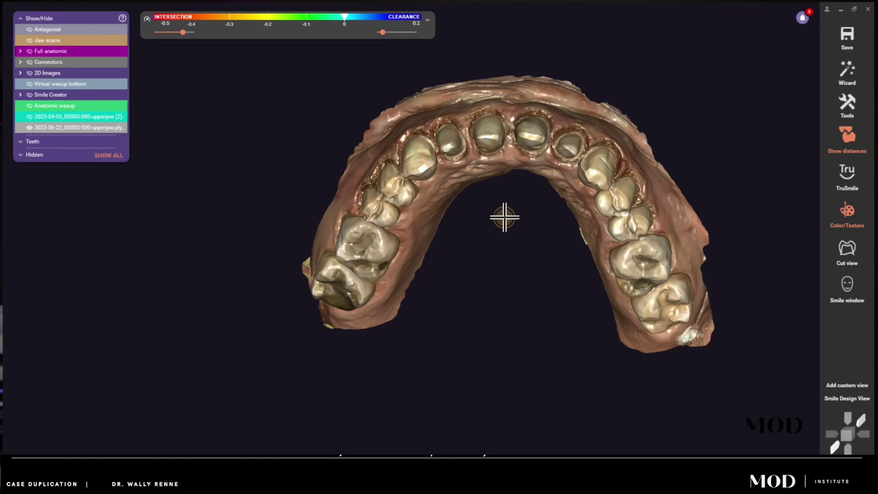
{"action": "scroll", "coordinate": [509, 210], "scroll_direction": "down", "scroll_amount": 2}
{"action": "left_click_drag", "start_coordinate": [508, 210], "coordinate": [493, 235]}
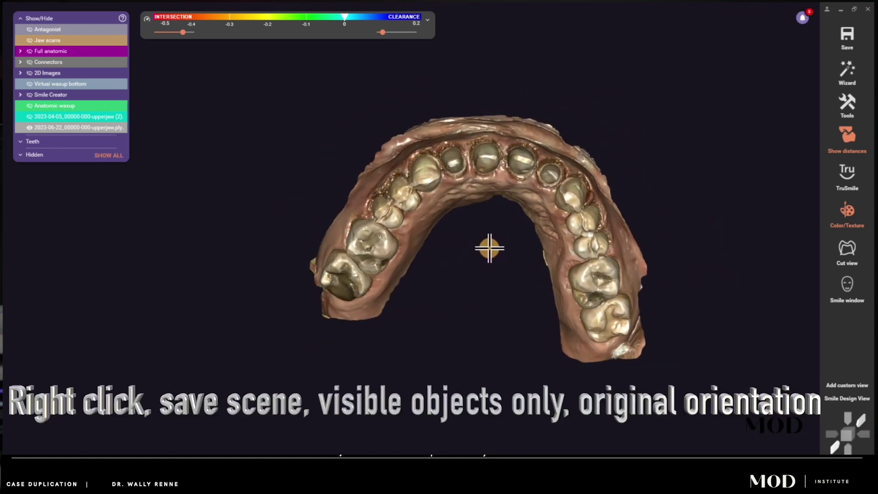
- Bring up the project actions list beside the model, scrolled to 'Save scene as'
{"action": "right_click", "coordinate": [489, 248]}
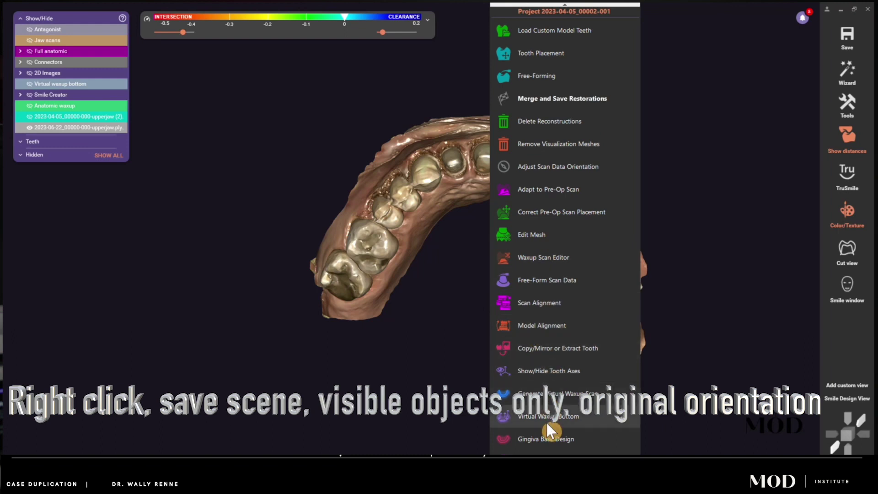
{"action": "left_click", "coordinate": [445, 378]}
{"action": "right_click", "coordinate": [687, 133]}
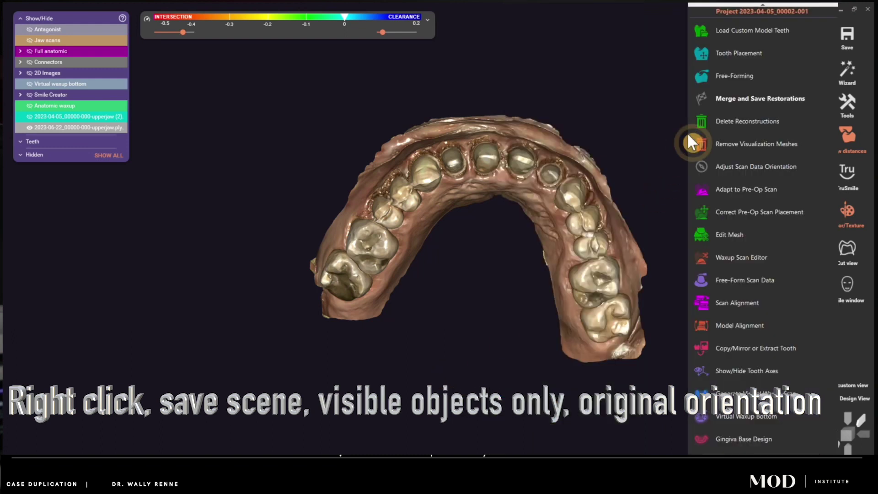
{"action": "left_click", "coordinate": [632, 159]}
{"action": "scroll", "coordinate": [643, 136], "scroll_direction": "down", "scroll_amount": 3}
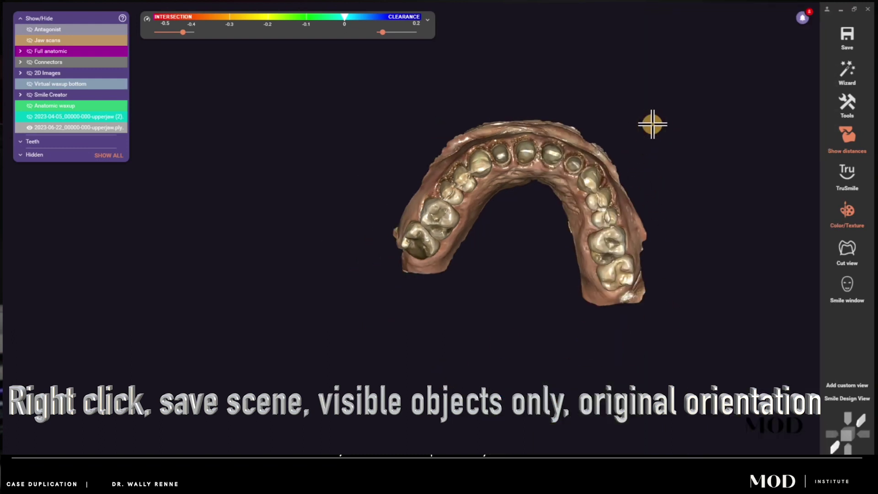
{"action": "right_click", "coordinate": [707, 100]}
{"action": "right_click", "coordinate": [474, 329]}
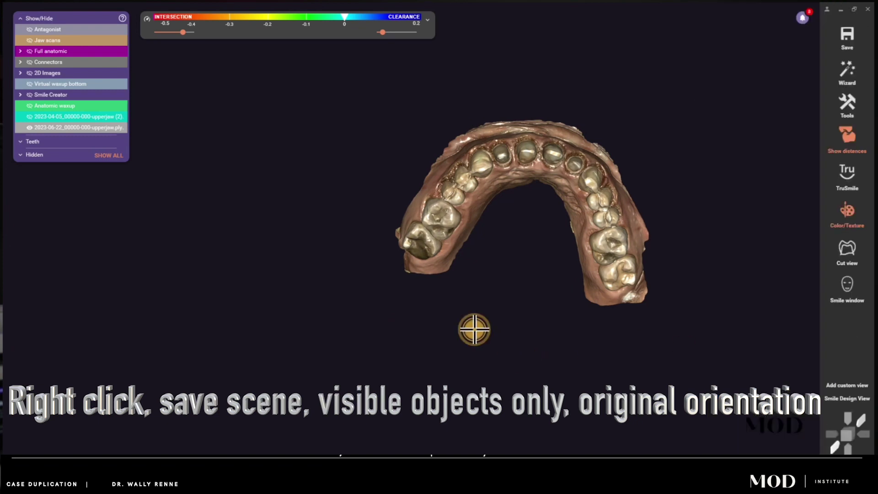
{"action": "right_click", "coordinate": [476, 328]}
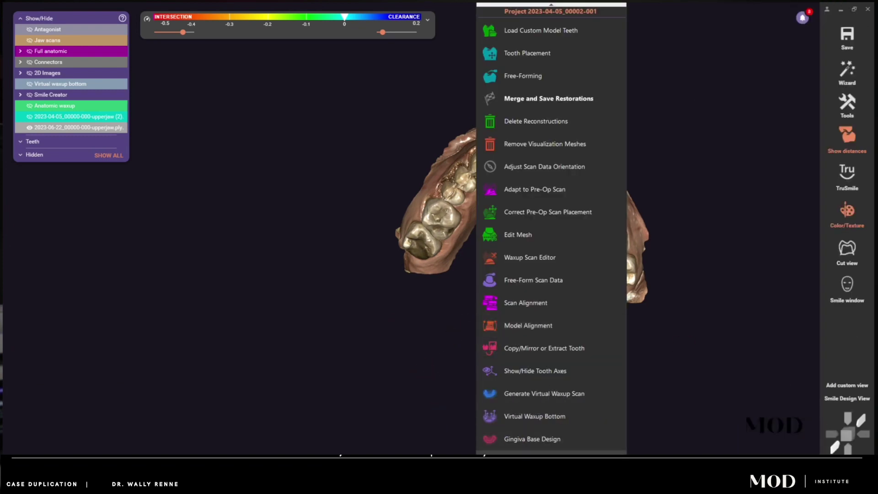
{"action": "scroll", "coordinate": [556, 432], "scroll_direction": "down", "scroll_amount": 3}
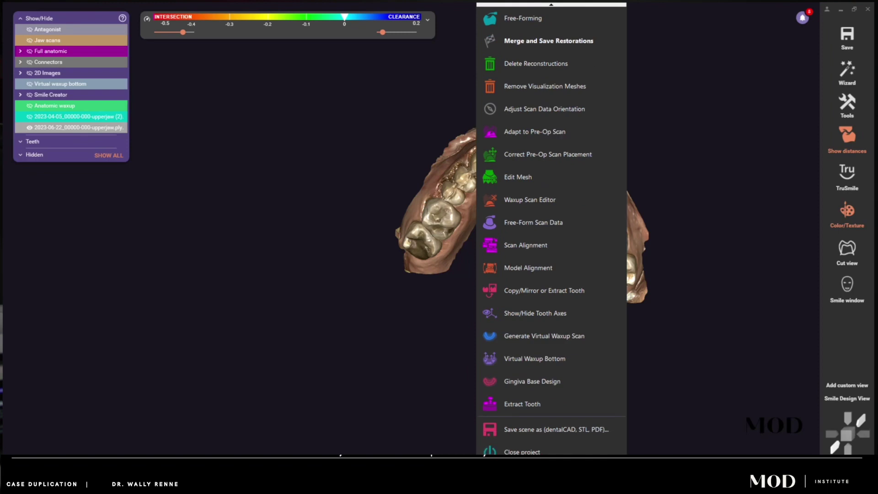
- Save the visible jaw to Downloads as Plain OBJ 'upper merged' in original coordinates
{"action": "left_click", "coordinate": [556, 432]}
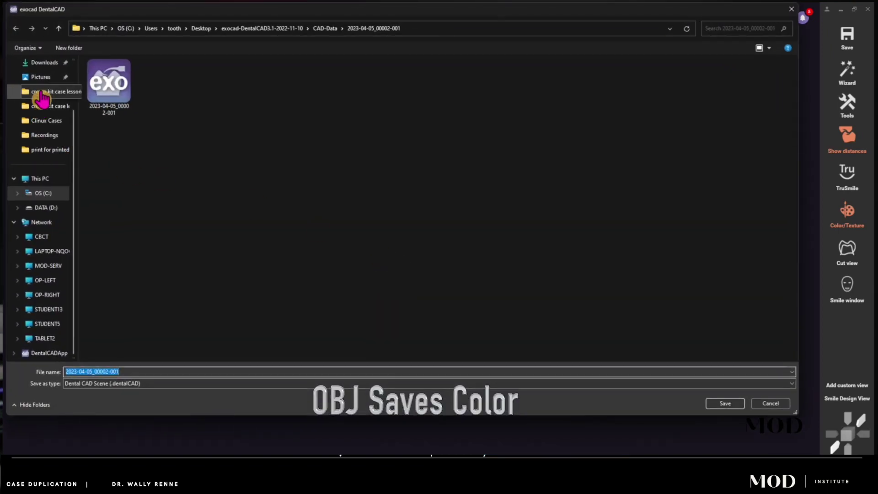
{"action": "left_click", "coordinate": [47, 66]}
{"action": "left_click", "coordinate": [121, 385]}
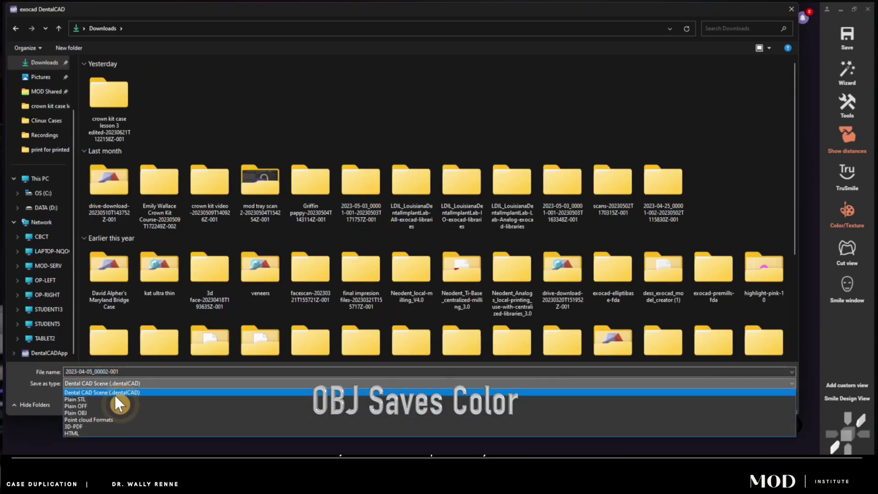
{"action": "left_click", "coordinate": [111, 411]}
{"action": "left_click", "coordinate": [127, 371]}
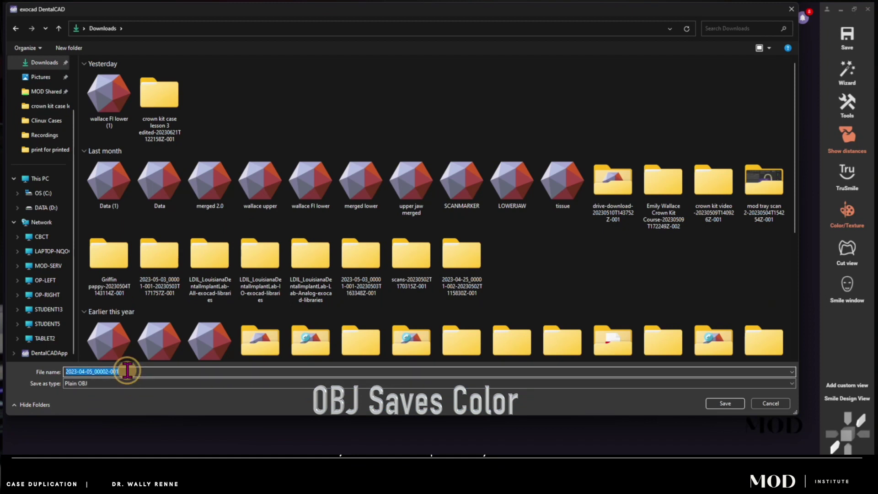
{"action": "type", "text": "upper"}
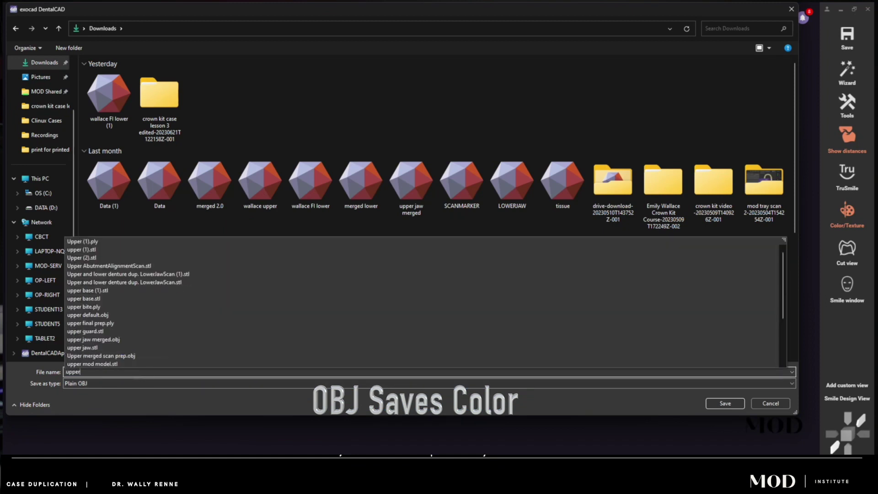
{"action": "type", "text": " merged"}
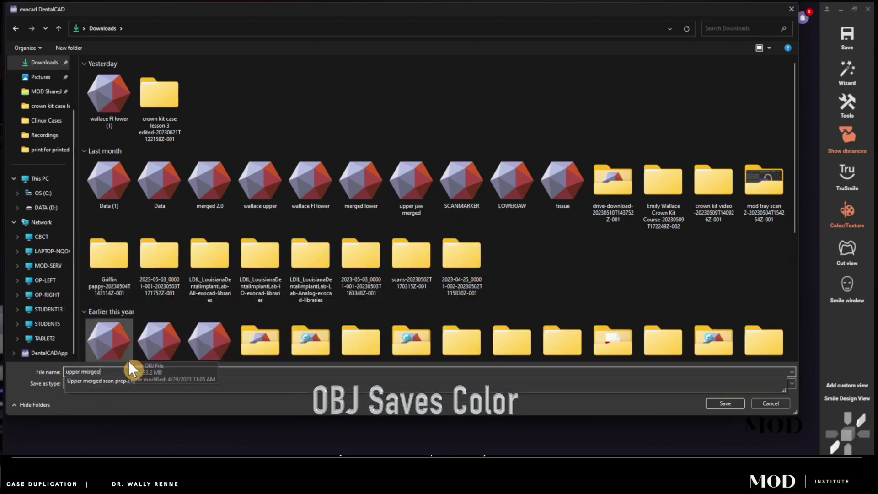
{"action": "left_click", "coordinate": [725, 403]}
{"action": "left_click", "coordinate": [401, 287]}
{"action": "left_click", "coordinate": [471, 243]}
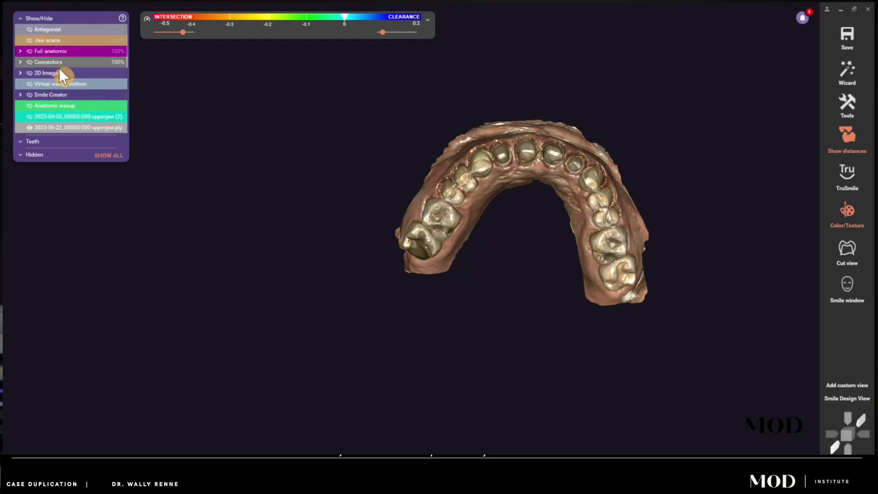
- Hide the upper jaw and show the Antagonist
{"action": "left_click", "coordinate": [28, 127]}
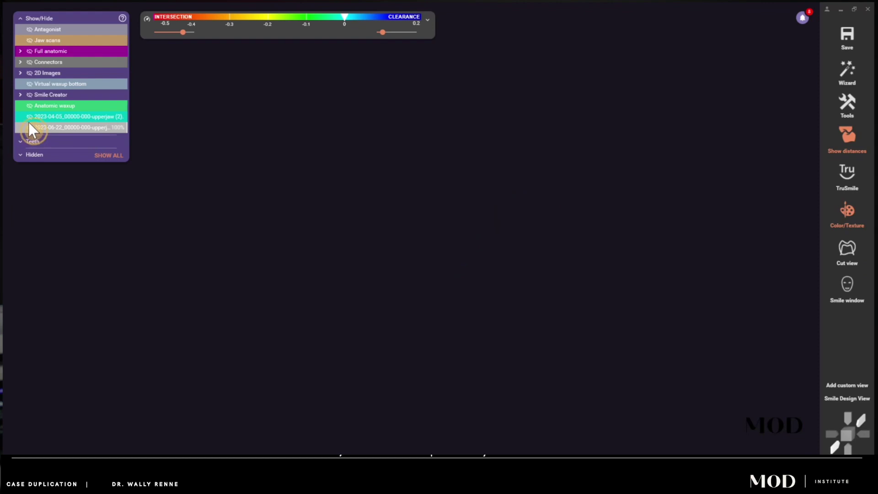
{"action": "left_click", "coordinate": [34, 30]}
{"action": "left_click_drag", "start_coordinate": [441, 108], "coordinate": [469, 160]}
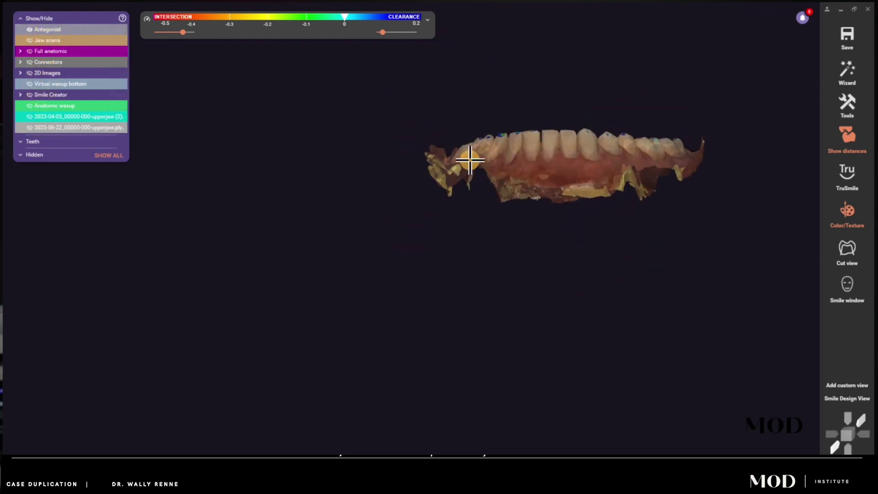
- Export the visible antagonist to Downloads as Plain OBJ 'lower merged' in original coordinates
{"action": "right_click", "coordinate": [560, 234]}
{"action": "scroll", "coordinate": [629, 439], "scroll_direction": "down", "scroll_amount": 2}
{"action": "left_click", "coordinate": [628, 427]}
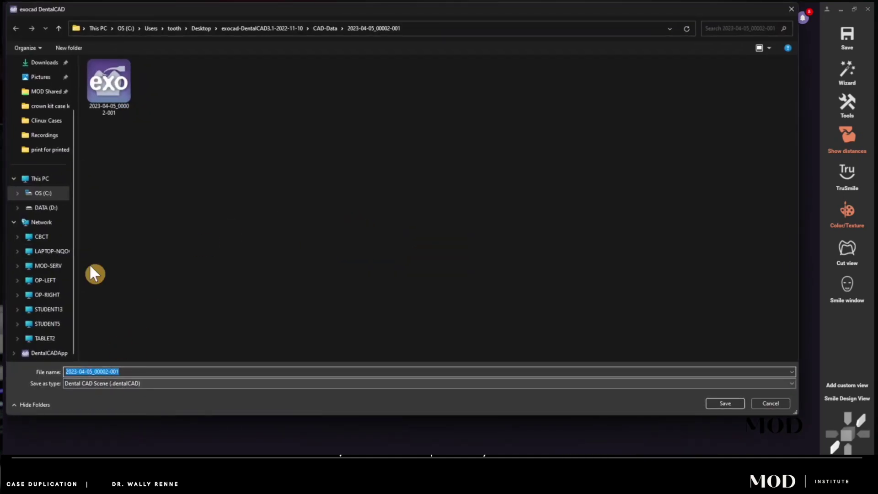
{"action": "left_click", "coordinate": [47, 67]}
{"action": "left_click", "coordinate": [114, 383]}
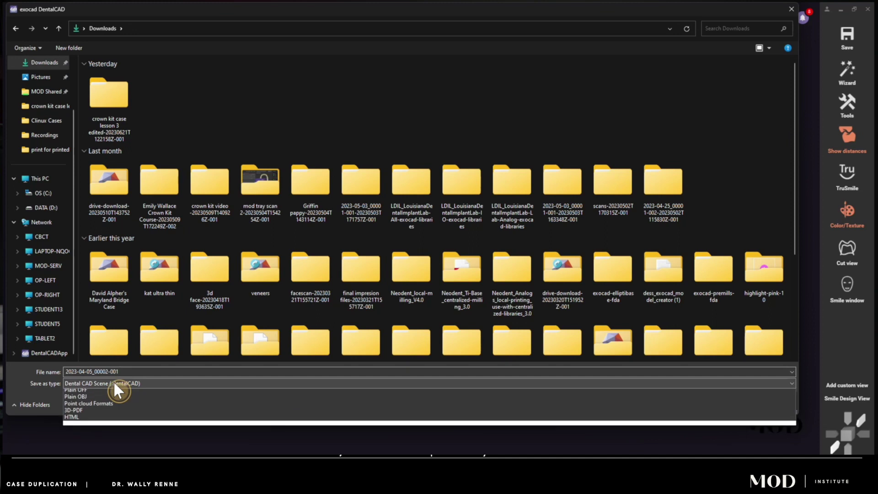
{"action": "left_click", "coordinate": [108, 418]}
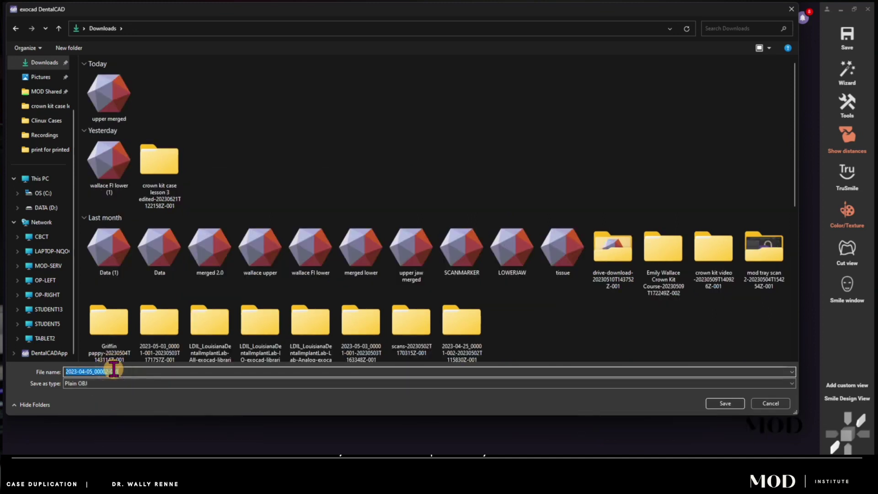
{"action": "type", "text": "lower merged"}
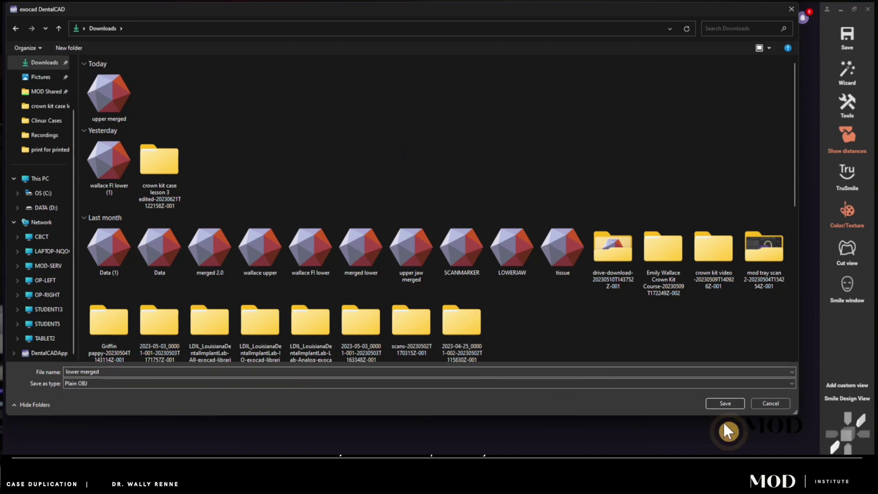
{"action": "left_click", "coordinate": [716, 404]}
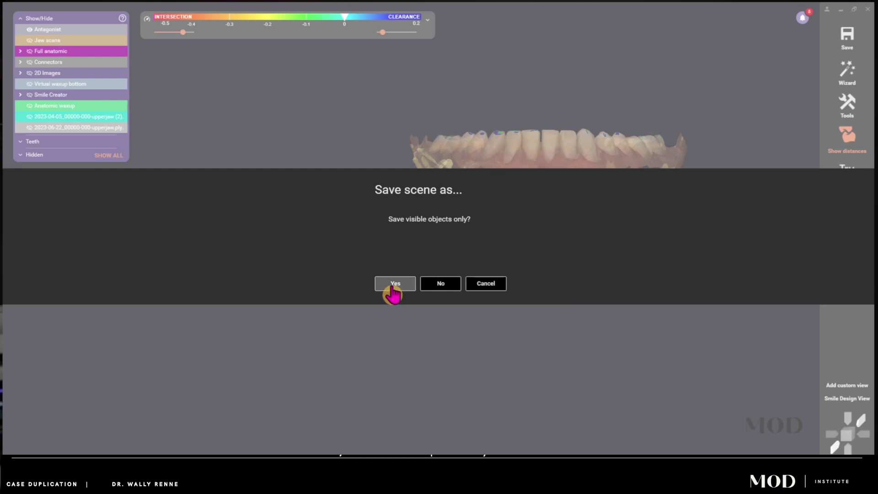
{"action": "left_click", "coordinate": [393, 284]}
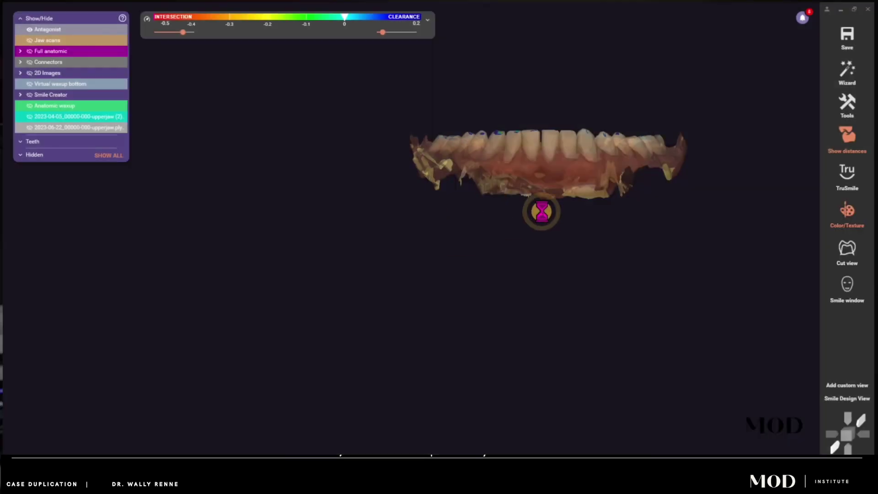
{"action": "left_click", "coordinate": [478, 245]}
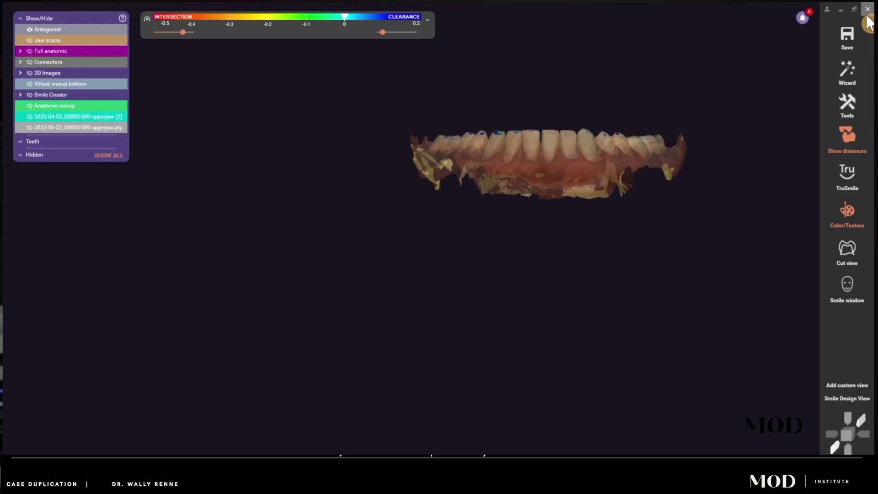
- Save the case scene, overwriting the existing one, and close the design
{"action": "left_click", "coordinate": [846, 44]}
{"action": "left_click", "coordinate": [424, 204]}
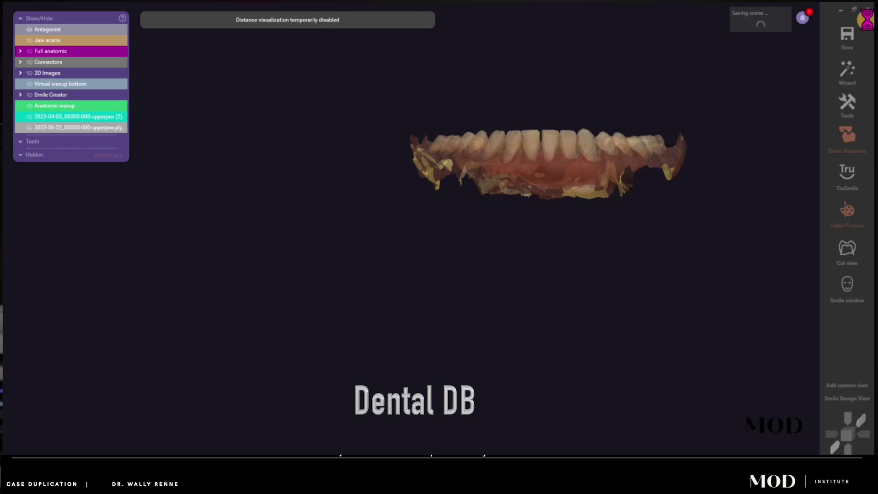
{"action": "left_click", "coordinate": [866, 9]}
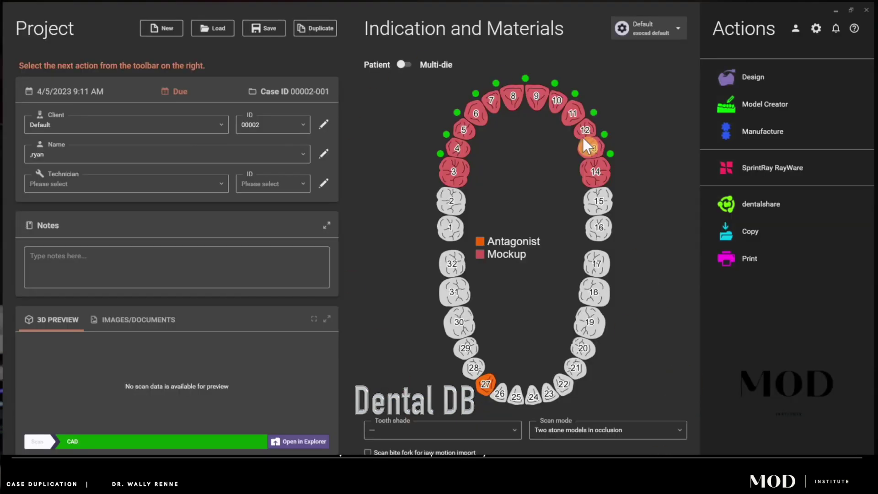
- Copy the upper and lower merged files from Downloads into the case folder
{"action": "left_click", "coordinate": [300, 441]}
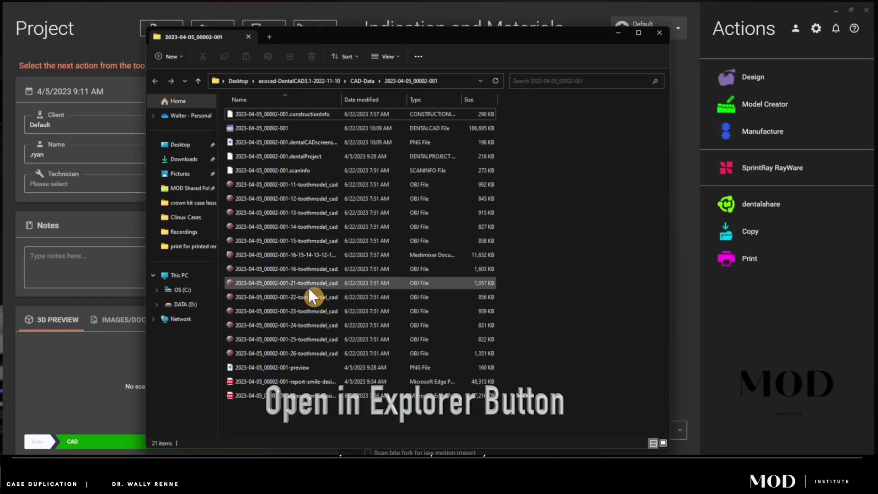
{"action": "left_click", "coordinate": [183, 158]}
{"action": "left_click", "coordinate": [237, 144]}
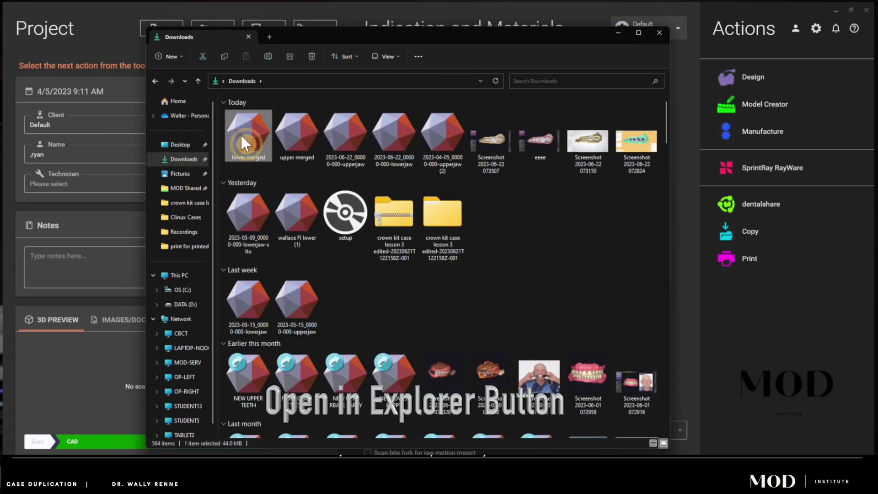
{"action": "left_click", "coordinate": [277, 137], "text": "ctrl"}
{"action": "right_click", "coordinate": [278, 135]}
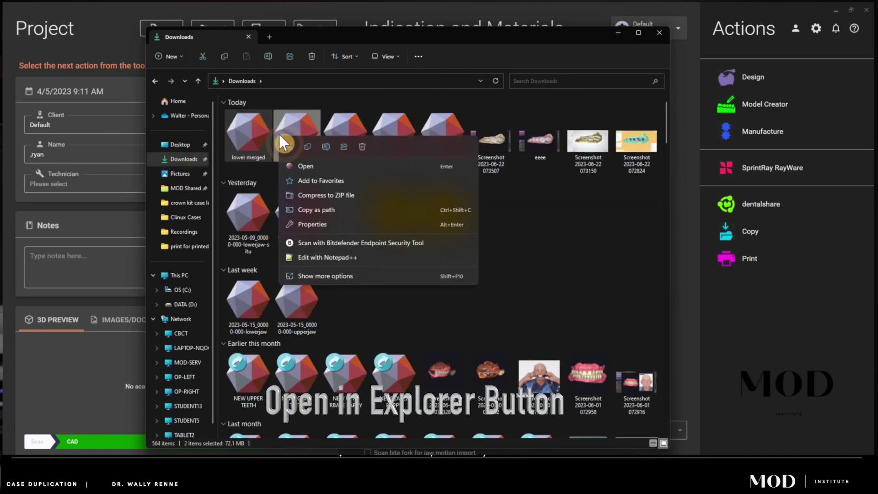
{"action": "left_click", "coordinate": [305, 150]}
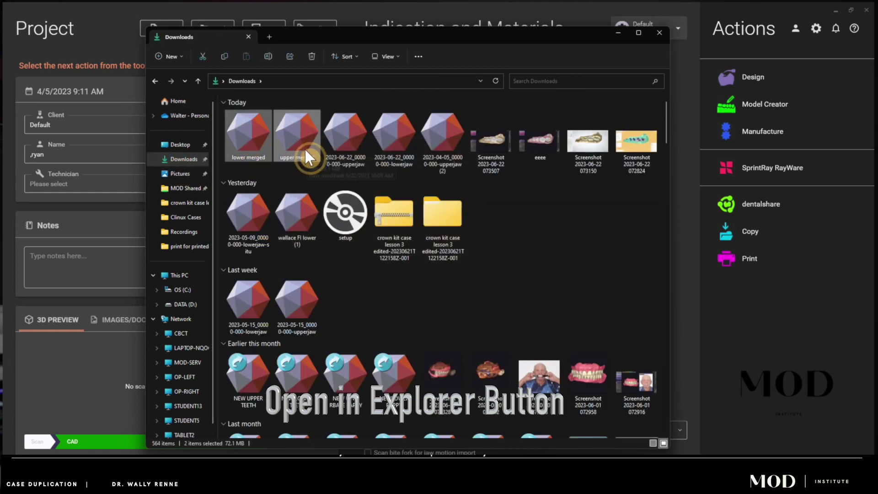
{"action": "left_click", "coordinate": [660, 33]}
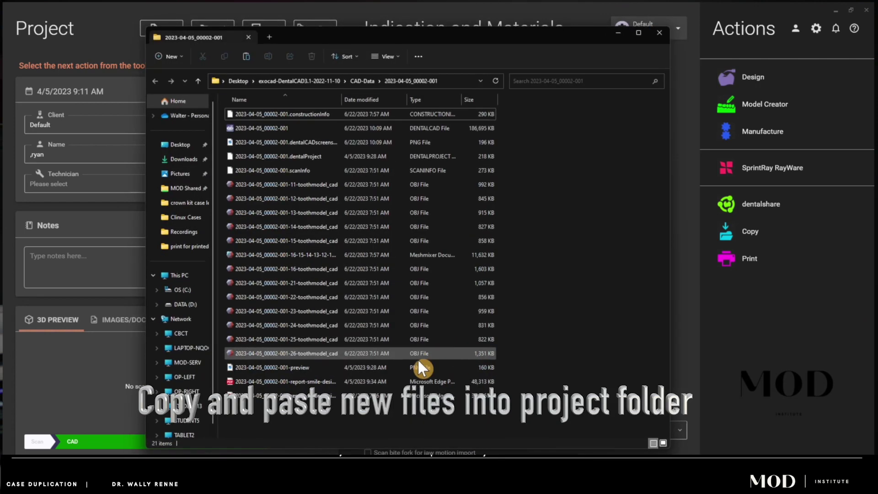
{"action": "right_click", "coordinate": [384, 430]}
{"action": "left_click", "coordinate": [396, 441]}
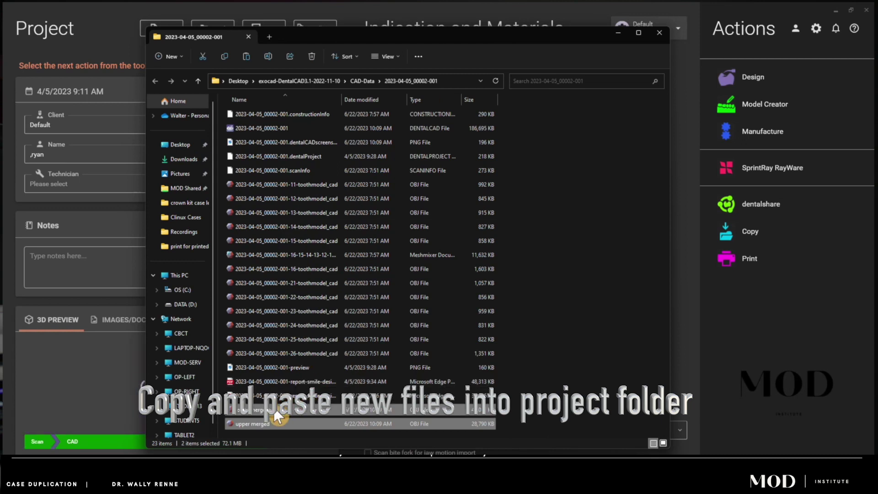
- Copy the case number prefix from the preview image's file name
{"action": "left_click", "coordinate": [293, 409]}
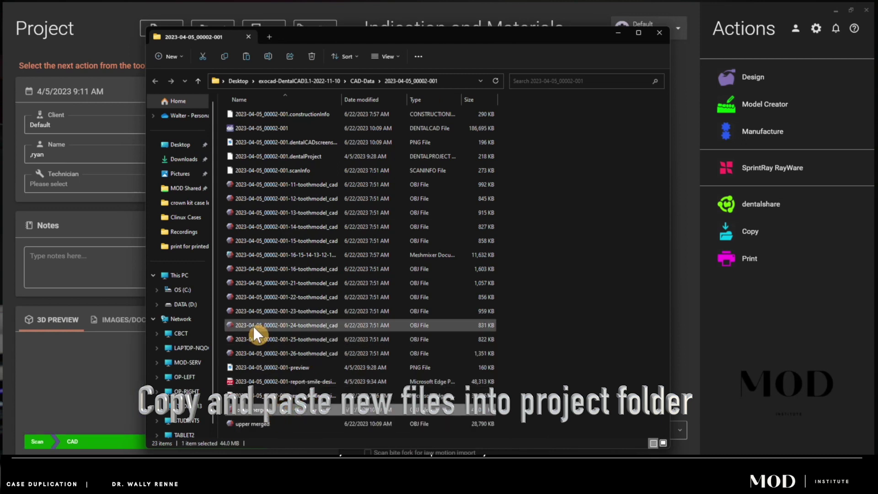
{"action": "left_click", "coordinate": [249, 367]}
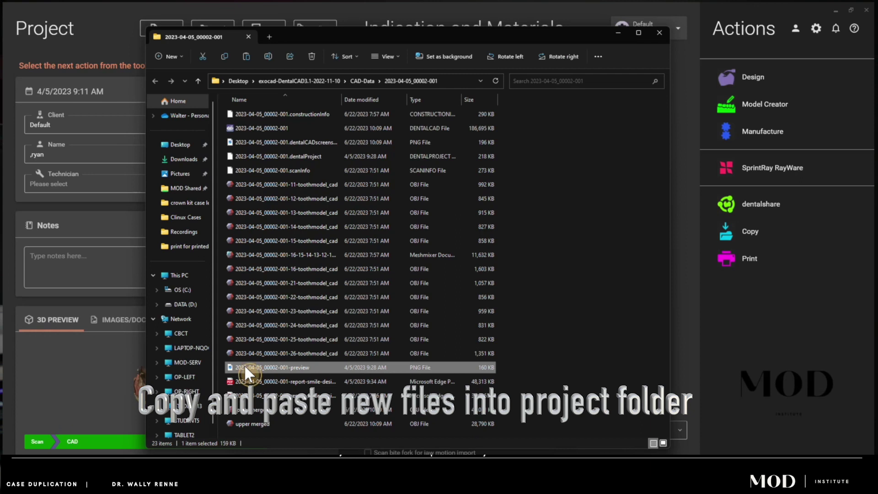
{"action": "left_click", "coordinate": [245, 367]}
{"action": "left_click_drag", "start_coordinate": [235, 367], "coordinate": [283, 367]}
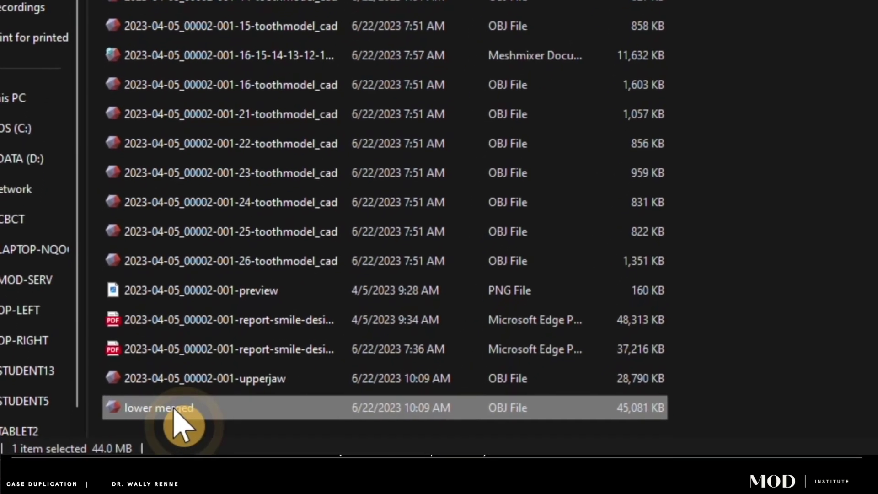
- Rename the lower merged file to 2023-04-05_00002-001-lowerjaw
{"action": "left_click", "coordinate": [173, 410]}
{"action": "type", "text": "2023-04-05_00002-001-"}
{"action": "type", "text": "lowerjaw"}
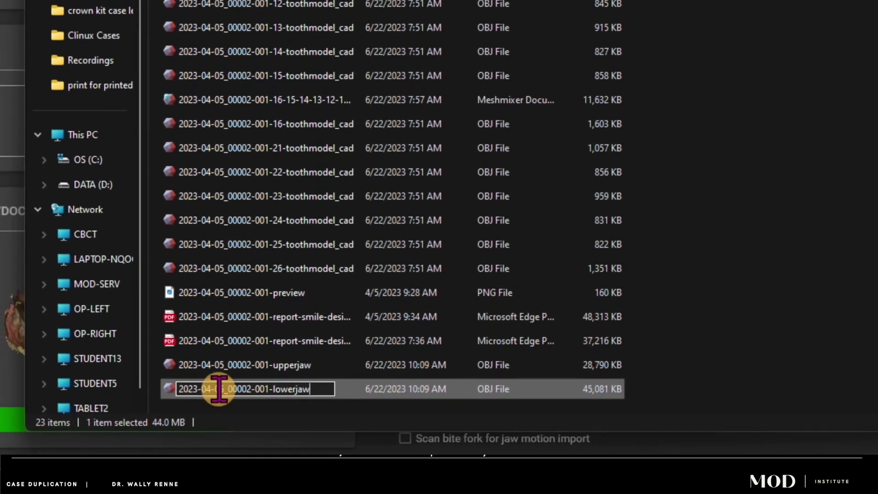
{"action": "left_click", "coordinate": [768, 302]}
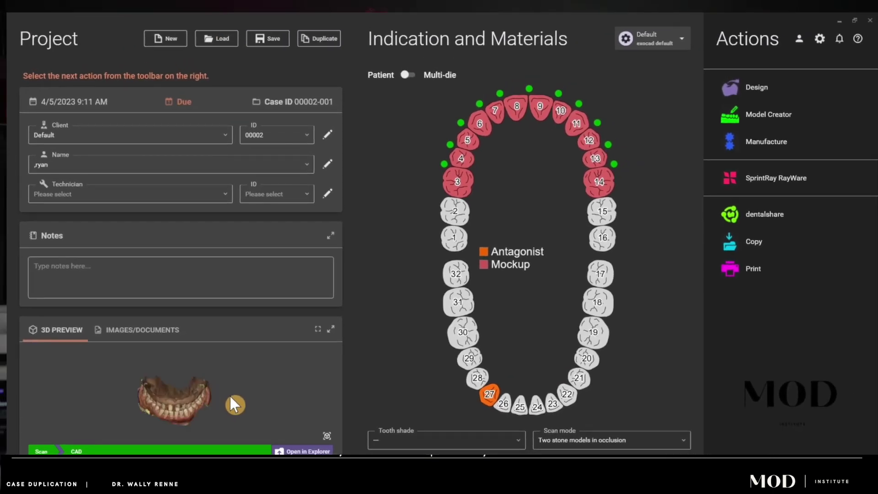
- Duplicate the case including its designed files
{"action": "mouse_move", "coordinate": [217, 402]}
{"action": "left_mouse_down"}
{"action": "mouse_move", "coordinate": [221, 385]}
{"action": "mouse_move", "coordinate": [218, 395]}
{"action": "left_mouse_up"}
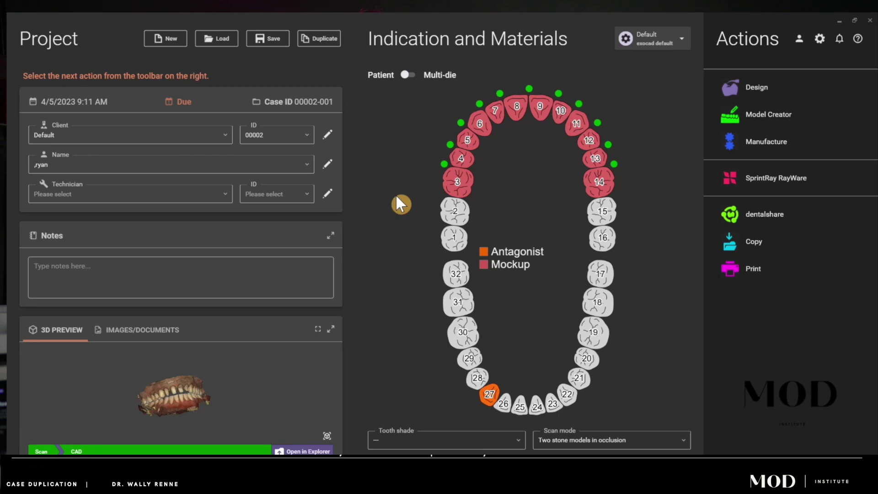
{"action": "left_click", "coordinate": [334, 42]}
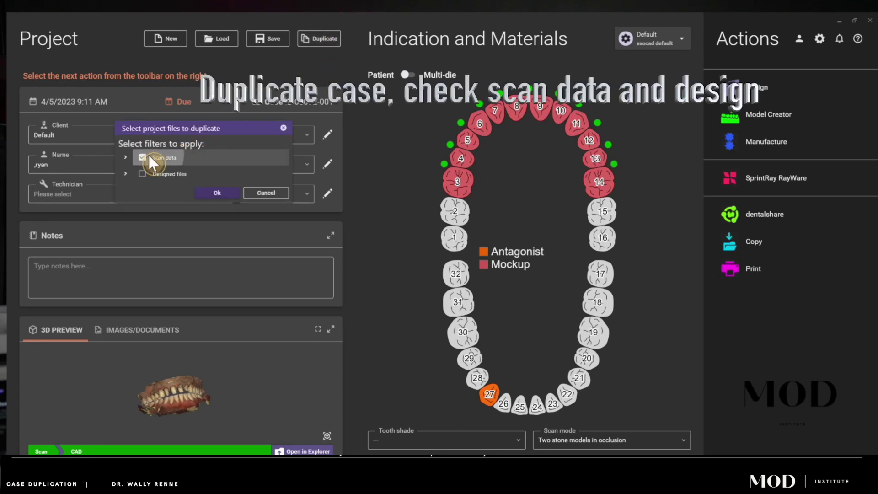
{"action": "left_click", "coordinate": [148, 173]}
{"action": "left_click", "coordinate": [217, 193]}
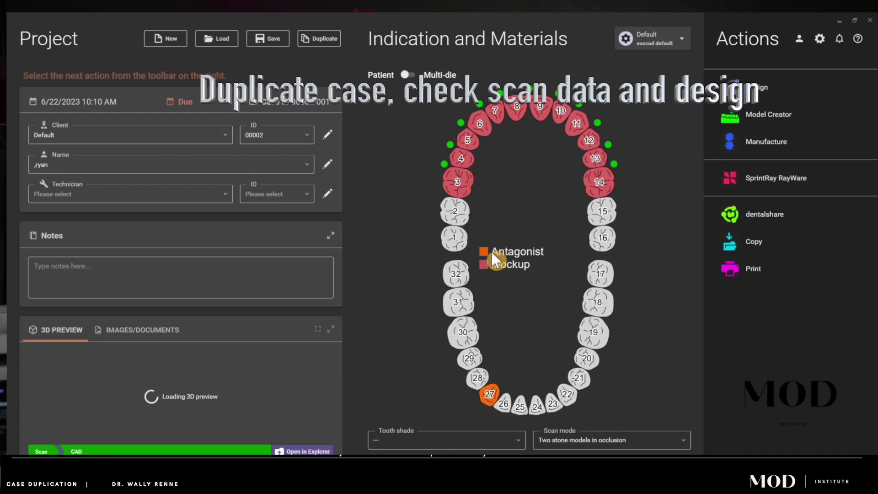
- Change teeth 3–6 and 11–14 from mockup to veneers
{"action": "left_click", "coordinate": [466, 184]}
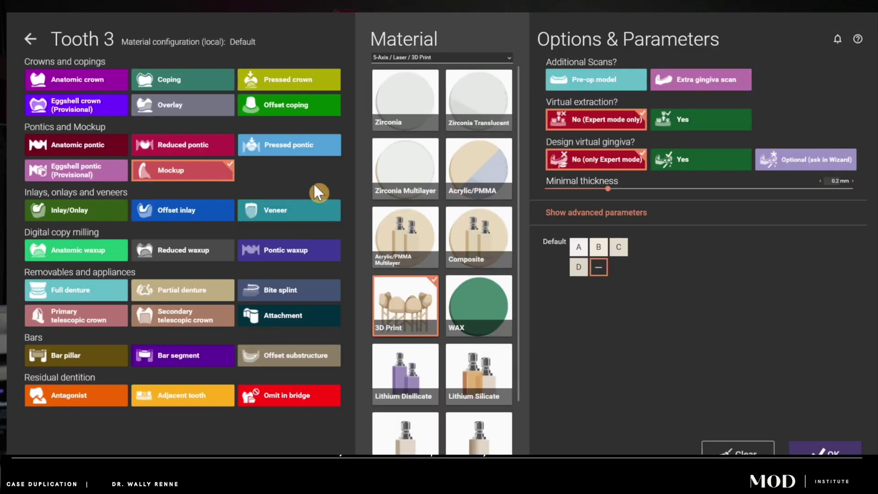
{"action": "left_click", "coordinate": [296, 209]}
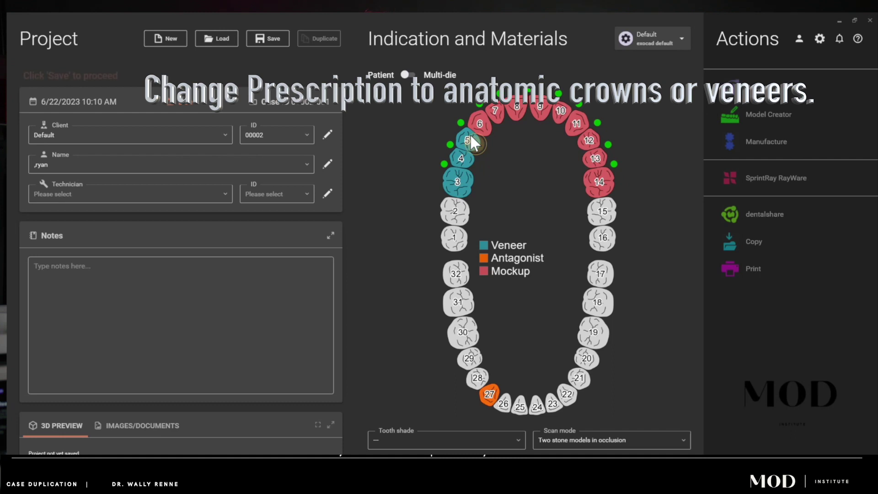
{"action": "left_click", "coordinate": [481, 121], "text": "ctrl"}
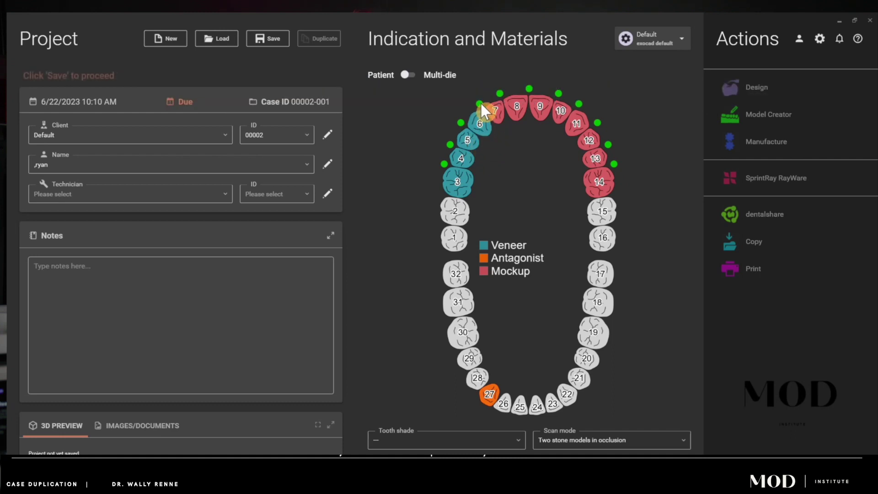
{"action": "mouse_move", "coordinate": [565, 126]}
{"action": "left_mouse_down"}
{"action": "mouse_move", "coordinate": [575, 120]}
{"action": "mouse_move", "coordinate": [592, 164]}
{"action": "left_mouse_up"}
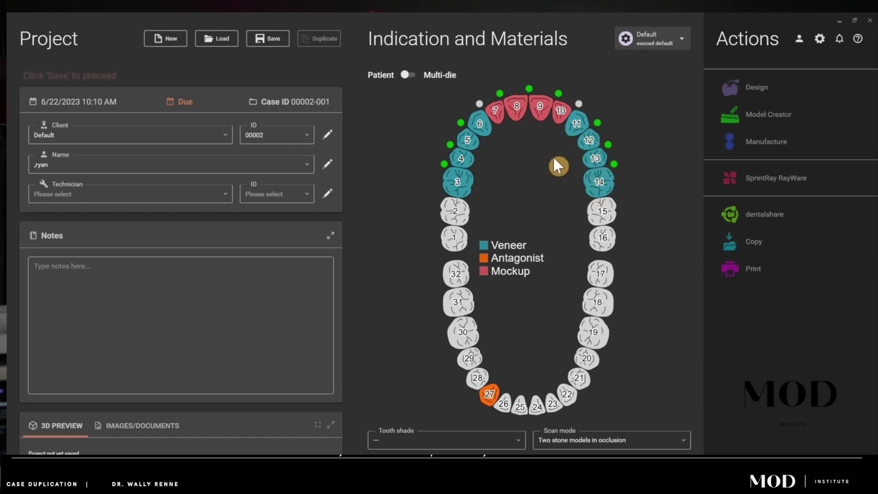
- Make teeth 7–10 anatomic crowns and open the saved case for design
{"action": "double_click", "coordinate": [498, 110]}
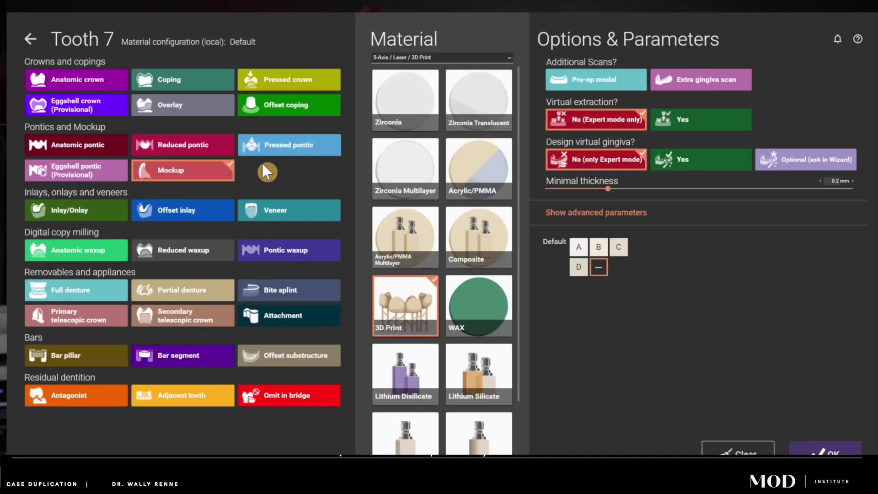
{"action": "left_click", "coordinate": [101, 87]}
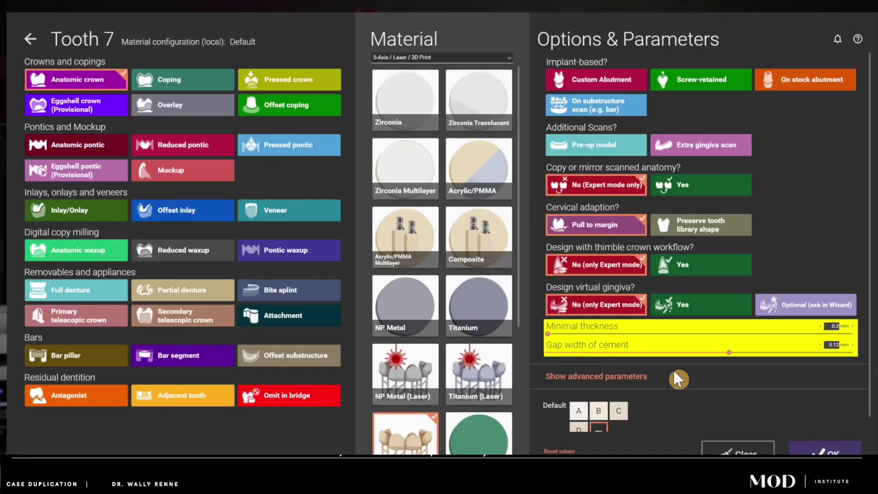
{"action": "scroll", "coordinate": [403, 442], "scroll_direction": "down", "scroll_amount": 1}
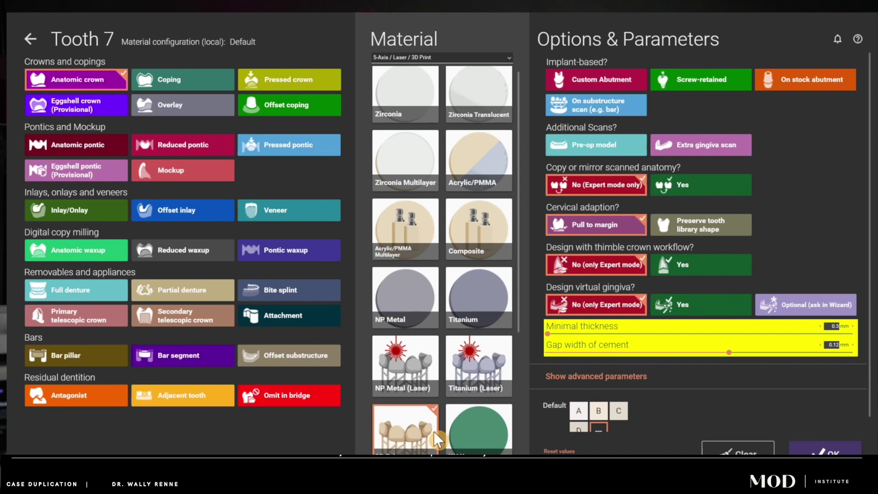
{"action": "left_click", "coordinate": [525, 159]}
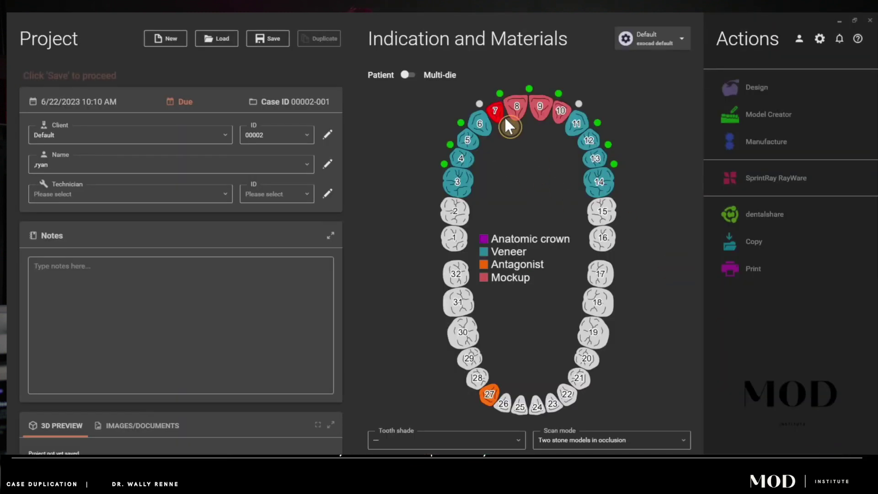
{"action": "left_click", "coordinate": [561, 111]}
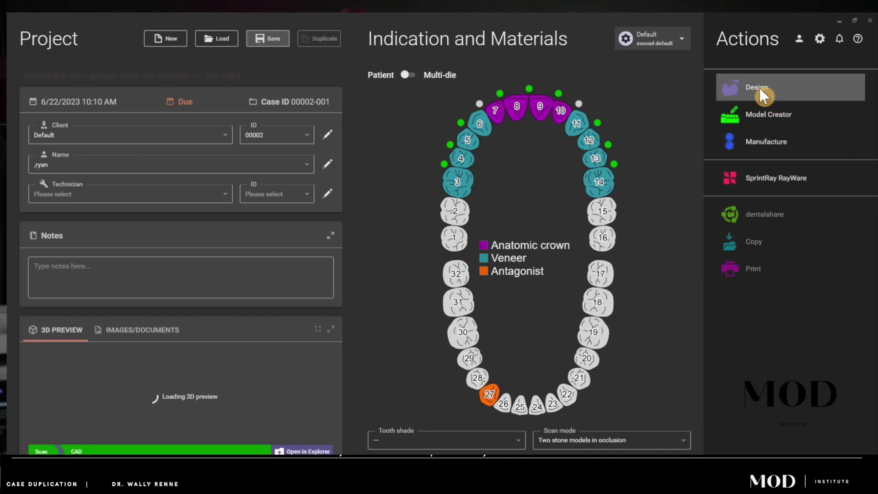
{"action": "left_click", "coordinate": [759, 86]}
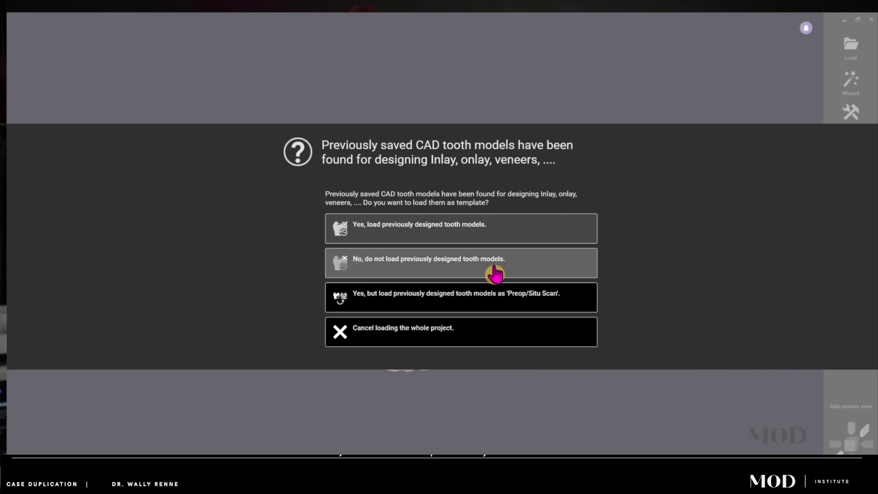
- Load the previously designed tooth models and draw a closed free margin around tooth 3
{"action": "left_click", "coordinate": [483, 231]}
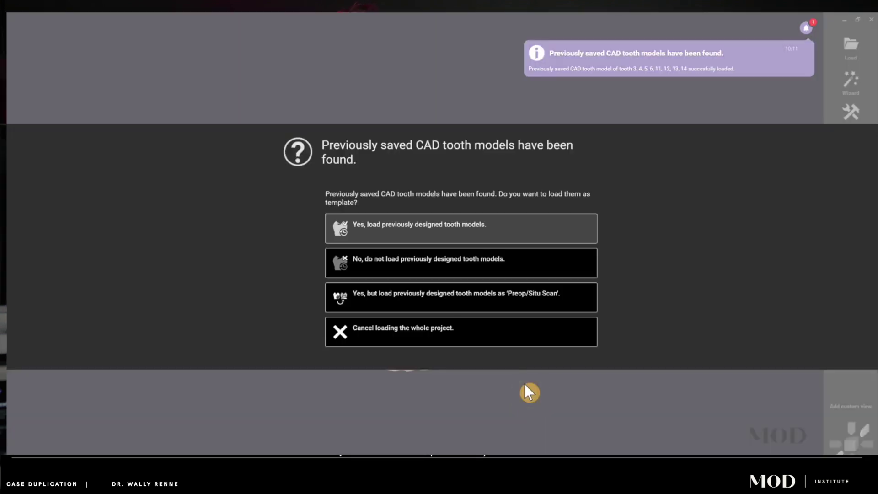
{"action": "left_click", "coordinate": [457, 237]}
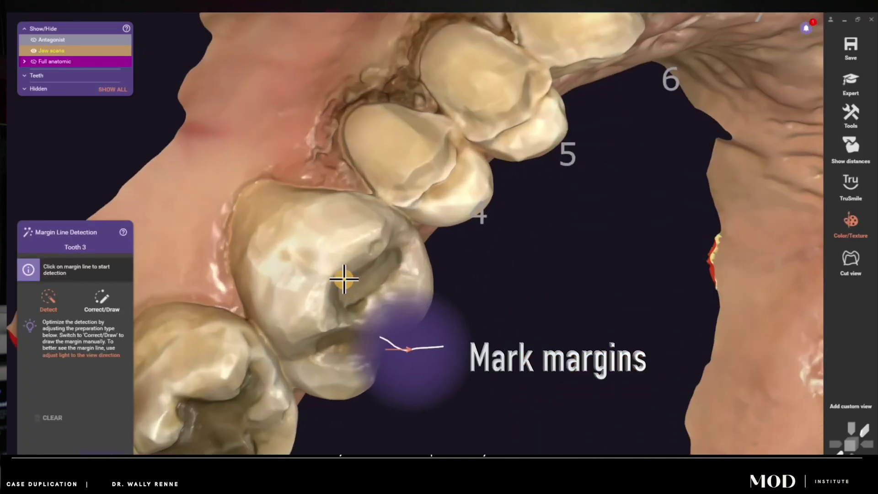
{"action": "left_click", "coordinate": [102, 300]}
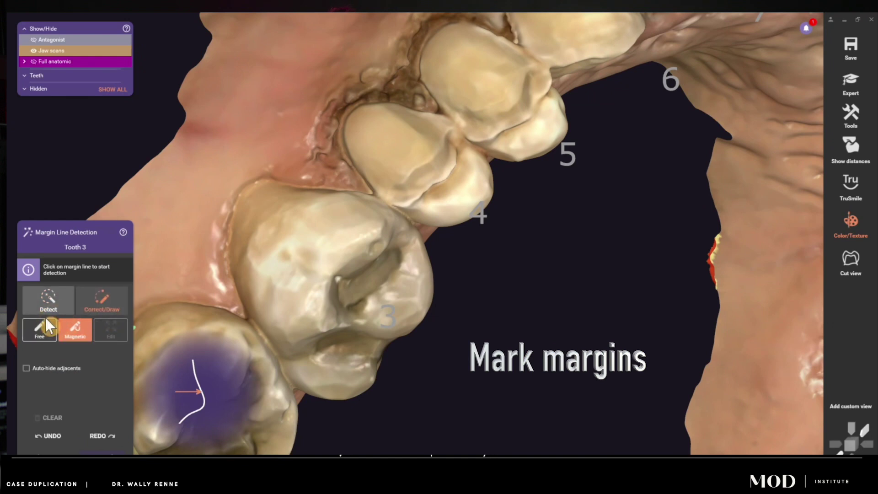
{"action": "mouse_move", "coordinate": [320, 275]}
{"action": "left_mouse_down"}
{"action": "mouse_move", "coordinate": [268, 273]}
{"action": "mouse_move", "coordinate": [236, 248]}
{"action": "mouse_move", "coordinate": [227, 227]}
{"action": "mouse_move", "coordinate": [256, 183]}
{"action": "mouse_move", "coordinate": [358, 197]}
{"action": "left_mouse_up"}
{"action": "left_click", "coordinate": [472, 284]}
{"action": "scroll", "coordinate": [470, 311], "scroll_direction": "down", "scroll_amount": 3}
{"action": "left_click", "coordinate": [321, 374]}
{"action": "double_click", "coordinate": [321, 374]}
- Trace and close free-drawn margin lines around teeth 4 and 5
{"action": "scroll", "coordinate": [405, 347], "scroll_direction": "down", "scroll_amount": 3}
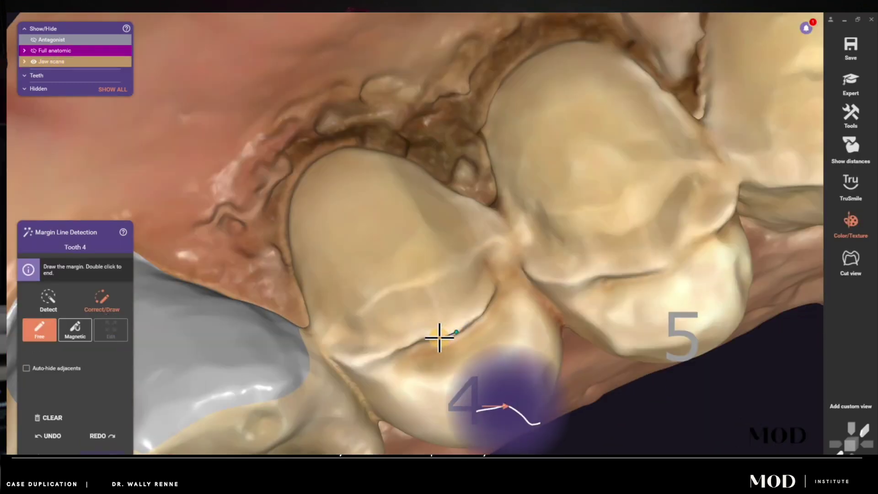
{"action": "mouse_move", "coordinate": [459, 336]}
{"action": "left_mouse_down"}
{"action": "mouse_move", "coordinate": [352, 362]}
{"action": "mouse_move", "coordinate": [330, 323]}
{"action": "mouse_move", "coordinate": [286, 142]}
{"action": "mouse_move", "coordinate": [416, 160]}
{"action": "mouse_move", "coordinate": [493, 229]}
{"action": "mouse_move", "coordinate": [469, 269]}
{"action": "left_mouse_up"}
{"action": "double_click", "coordinate": [469, 268]}
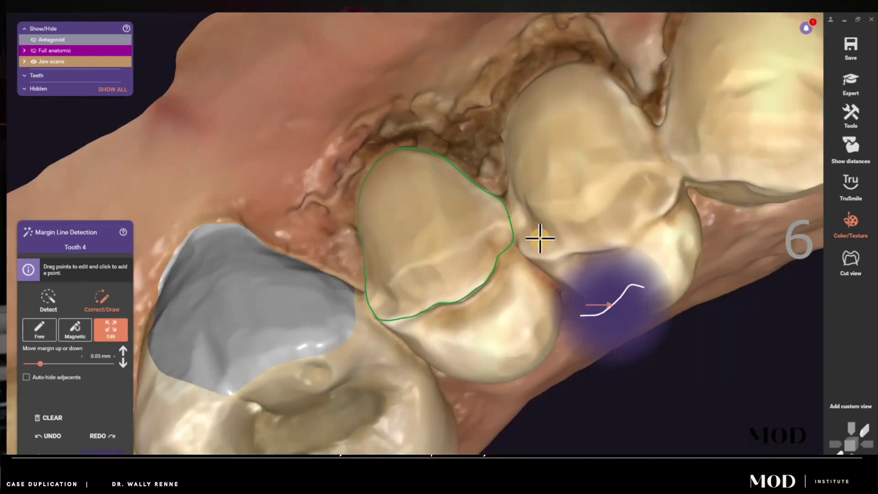
{"action": "left_click", "coordinate": [102, 451]}
{"action": "mouse_move", "coordinate": [415, 266]}
{"action": "left_mouse_down"}
{"action": "mouse_move", "coordinate": [361, 275]}
{"action": "mouse_move", "coordinate": [296, 206]}
{"action": "mouse_move", "coordinate": [280, 95]}
{"action": "mouse_move", "coordinate": [283, 170]}
{"action": "left_mouse_up"}
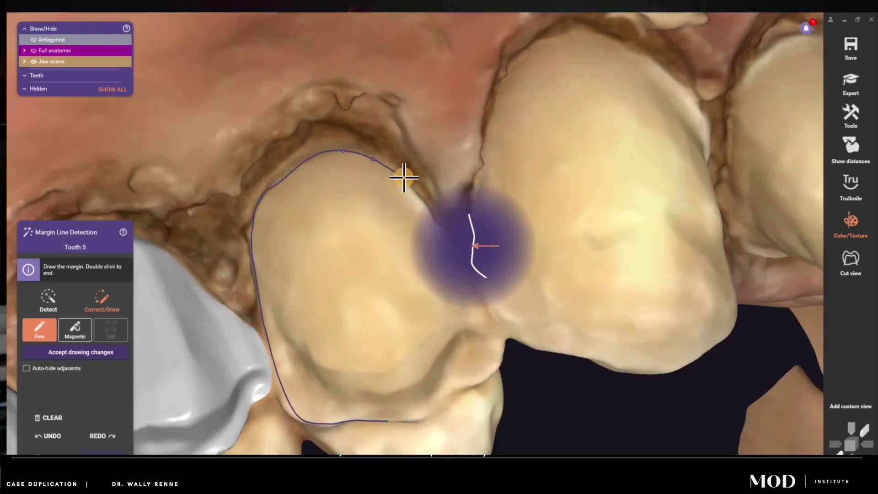
{"action": "mouse_move", "coordinate": [454, 247]}
{"action": "left_mouse_down"}
{"action": "mouse_move", "coordinate": [486, 303]}
{"action": "mouse_move", "coordinate": [392, 362]}
{"action": "left_mouse_up"}
{"action": "double_click", "coordinate": [391, 362]}
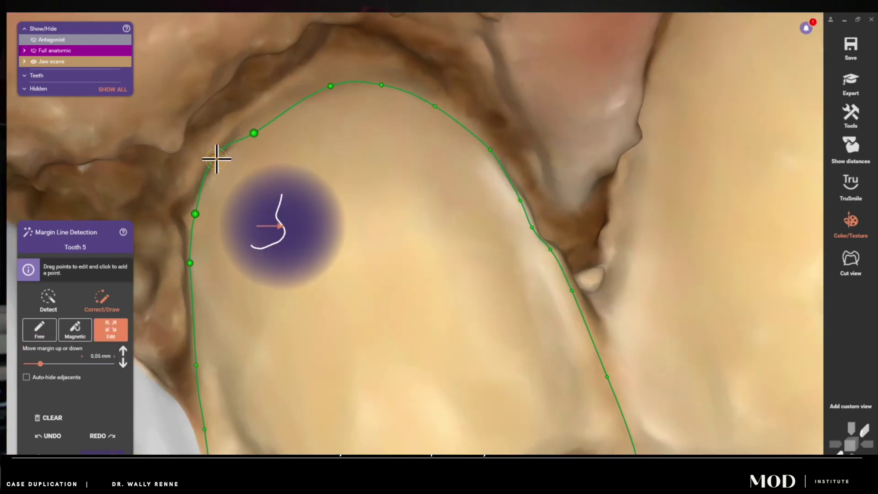
- Turn the view toward teeth 4–6 and trace the margin around tooth 6
{"action": "scroll", "coordinate": [191, 264], "scroll_direction": "down", "scroll_amount": 3}
{"action": "scroll", "coordinate": [455, 300], "scroll_direction": "down", "scroll_amount": 2}
{"action": "left_click_drag", "start_coordinate": [455, 300], "coordinate": [152, 382]}
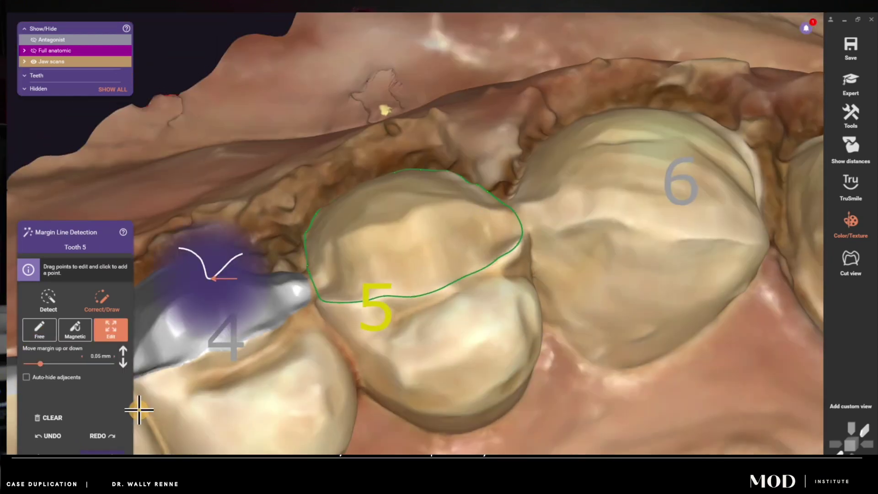
{"action": "left_click", "coordinate": [102, 452]}
{"action": "mouse_move", "coordinate": [341, 265]}
{"action": "left_mouse_down"}
{"action": "mouse_move", "coordinate": [278, 243]}
{"action": "mouse_move", "coordinate": [266, 178]}
{"action": "mouse_move", "coordinate": [298, 111]}
{"action": "mouse_move", "coordinate": [382, 117]}
{"action": "mouse_move", "coordinate": [411, 161]}
{"action": "mouse_move", "coordinate": [386, 210]}
{"action": "left_mouse_up"}
- Close the tooth 6 margin line, then trace and close the tooth 7 margin
{"action": "double_click", "coordinate": [335, 224]}
{"action": "scroll", "coordinate": [341, 79], "scroll_direction": "up", "scroll_amount": 3}
{"action": "mouse_move", "coordinate": [320, 186]}
{"action": "left_mouse_down"}
{"action": "mouse_move", "coordinate": [341, 79]}
{"action": "mouse_move", "coordinate": [201, 151]}
{"action": "left_mouse_up"}
{"action": "mouse_move", "coordinate": [187, 182]}
{"action": "left_mouse_down"}
{"action": "mouse_move", "coordinate": [282, 153]}
{"action": "mouse_move", "coordinate": [145, 200]}
{"action": "left_mouse_up"}
{"action": "scroll", "coordinate": [145, 200], "scroll_direction": "down", "scroll_amount": 3}
{"action": "left_click", "coordinate": [102, 452]}
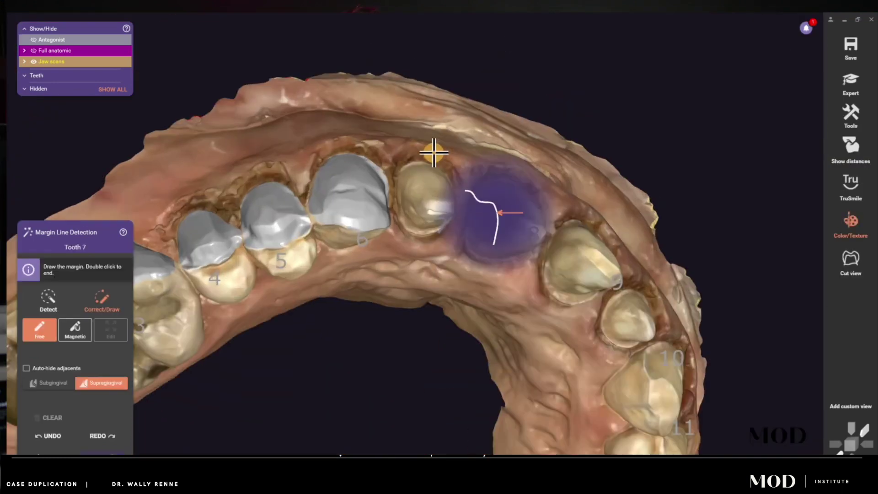
{"action": "scroll", "coordinate": [421, 157], "scroll_direction": "up", "scroll_amount": 5}
{"action": "mouse_move", "coordinate": [355, 297]}
{"action": "left_mouse_down"}
{"action": "mouse_move", "coordinate": [286, 191]}
{"action": "mouse_move", "coordinate": [292, 108]}
{"action": "mouse_move", "coordinate": [424, 92]}
{"action": "mouse_move", "coordinate": [446, 181]}
{"action": "mouse_move", "coordinate": [373, 294]}
{"action": "left_mouse_up"}
{"action": "double_click", "coordinate": [372, 294]}
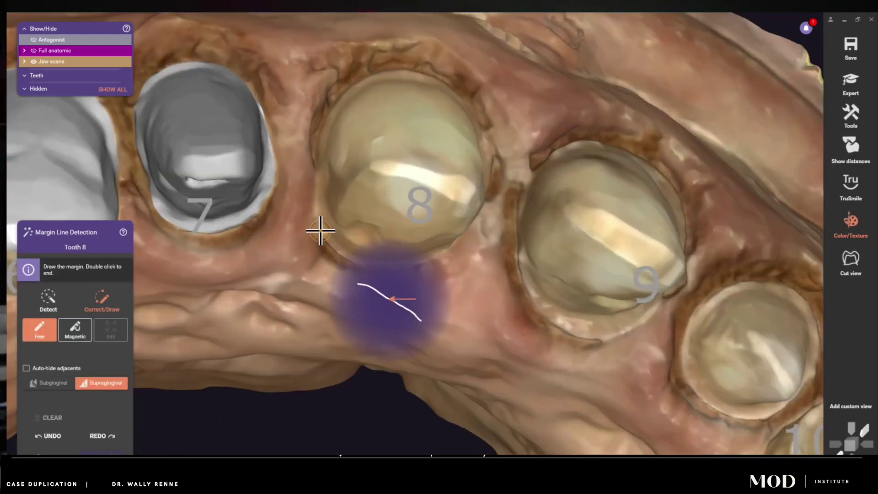
- Trace and close the margin lines for teeth 8, 9 and 10
{"action": "mouse_move", "coordinate": [320, 230]}
{"action": "left_mouse_down"}
{"action": "mouse_move", "coordinate": [319, 125]}
{"action": "mouse_move", "coordinate": [392, 69]}
{"action": "mouse_move", "coordinate": [458, 86]}
{"action": "mouse_move", "coordinate": [474, 166]}
{"action": "mouse_move", "coordinate": [427, 245]}
{"action": "mouse_move", "coordinate": [367, 257]}
{"action": "mouse_move", "coordinate": [316, 217]}
{"action": "left_mouse_up"}
{"action": "double_click", "coordinate": [316, 218]}
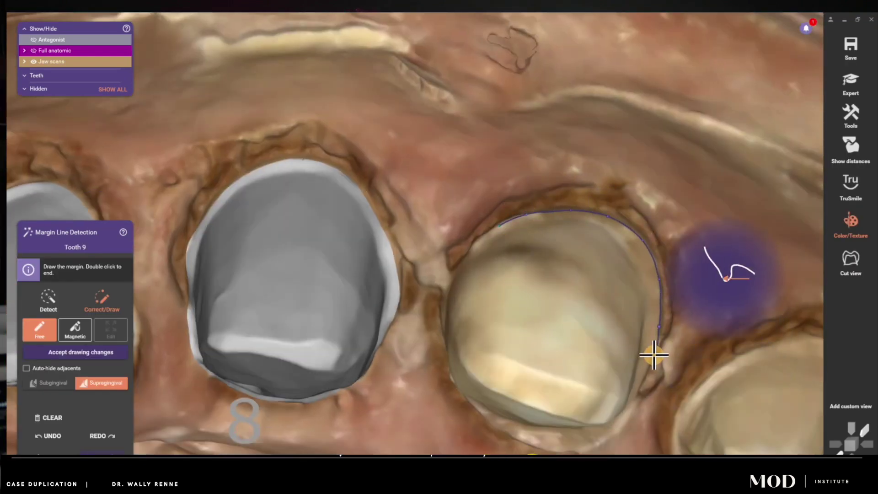
{"action": "mouse_move", "coordinate": [654, 354]}
{"action": "left_mouse_down"}
{"action": "mouse_move", "coordinate": [627, 401]}
{"action": "mouse_move", "coordinate": [515, 427]}
{"action": "mouse_move", "coordinate": [472, 357]}
{"action": "mouse_move", "coordinate": [476, 266]}
{"action": "left_mouse_up"}
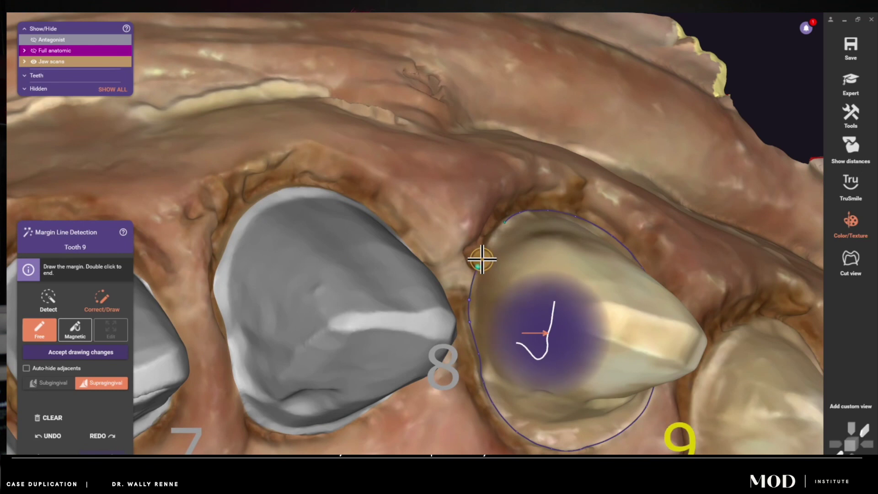
{"action": "double_click", "coordinate": [477, 266]}
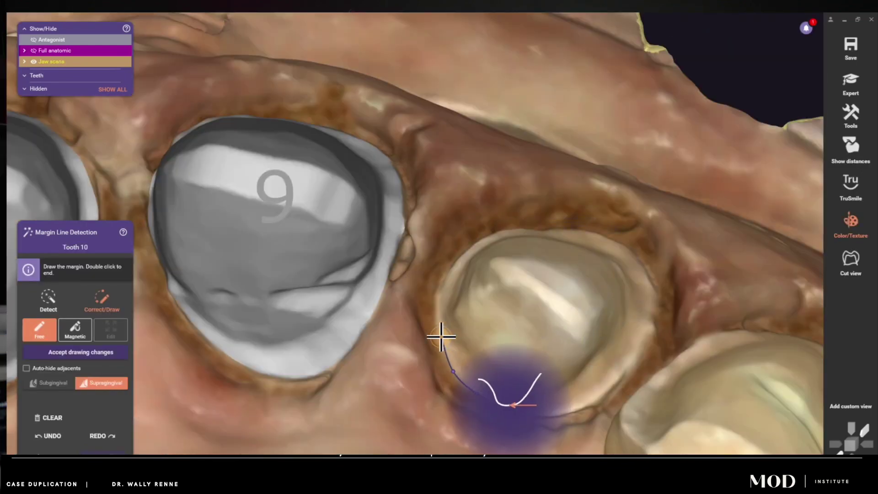
{"action": "mouse_move", "coordinate": [502, 254]}
{"action": "left_mouse_down"}
{"action": "mouse_move", "coordinate": [583, 199]}
{"action": "mouse_move", "coordinate": [666, 243]}
{"action": "mouse_move", "coordinate": [612, 379]}
{"action": "left_mouse_up"}
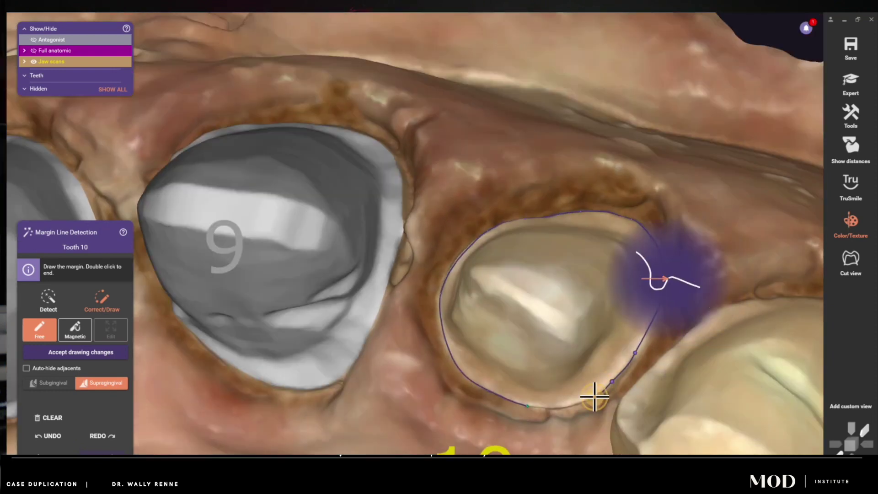
{"action": "double_click", "coordinate": [531, 404]}
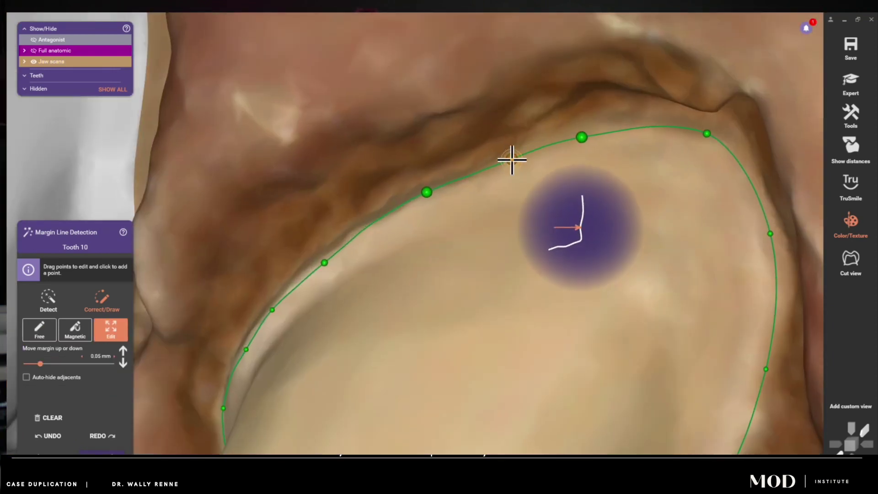
{"action": "scroll", "coordinate": [511, 160], "scroll_direction": "down", "scroll_amount": 3}
{"action": "left_click", "coordinate": [103, 452]}
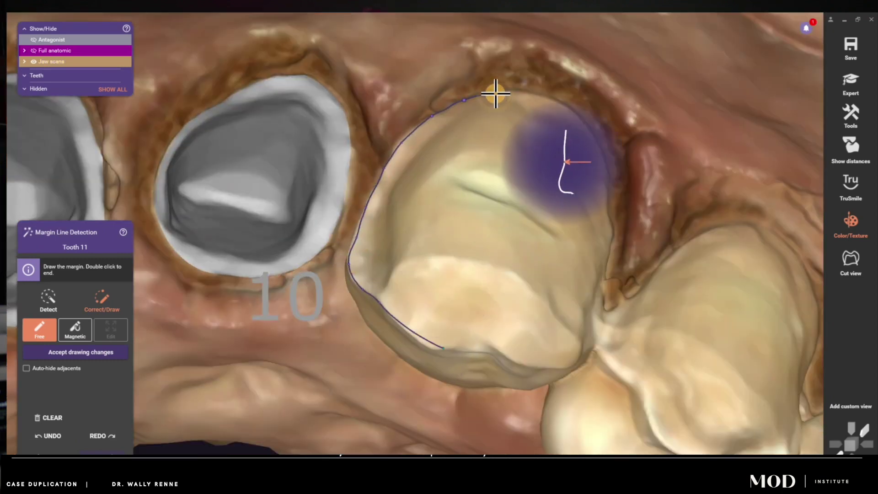
- Trace and close the margin lines for teeth 11 and 12
{"action": "left_click", "coordinate": [567, 109]}
{"action": "left_click", "coordinate": [621, 198]}
{"action": "left_click", "coordinate": [568, 344]}
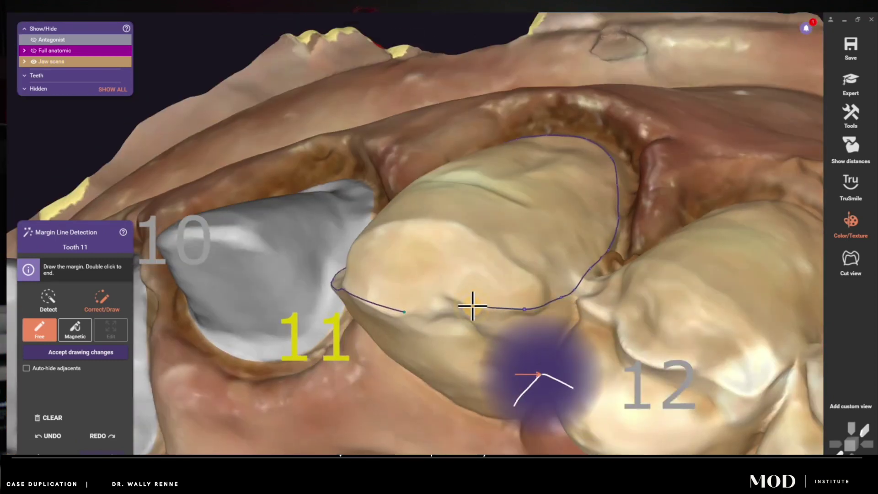
{"action": "left_click", "coordinate": [484, 305]}
{"action": "double_click", "coordinate": [518, 324]}
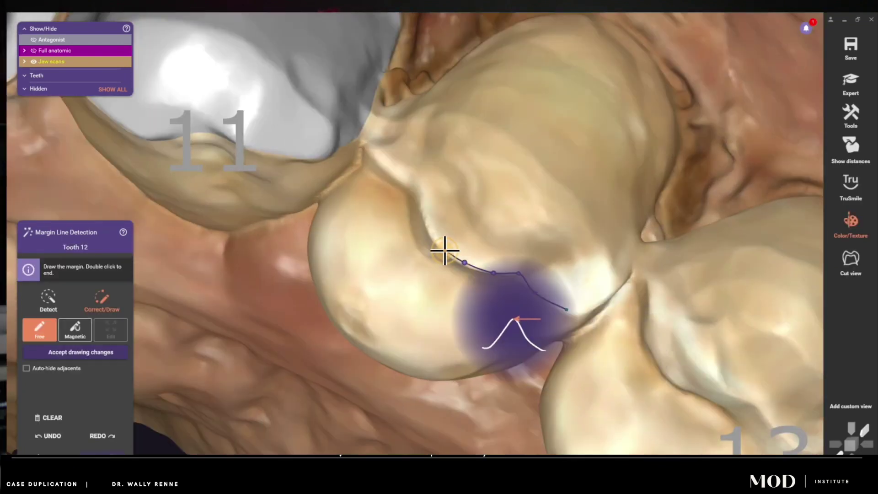
{"action": "mouse_move", "coordinate": [383, 161]}
{"action": "left_mouse_down"}
{"action": "mouse_move", "coordinate": [417, 57]}
{"action": "mouse_move", "coordinate": [525, 64]}
{"action": "mouse_move", "coordinate": [657, 169]}
{"action": "mouse_move", "coordinate": [600, 346]}
{"action": "left_mouse_up"}
{"action": "double_click", "coordinate": [600, 347]}
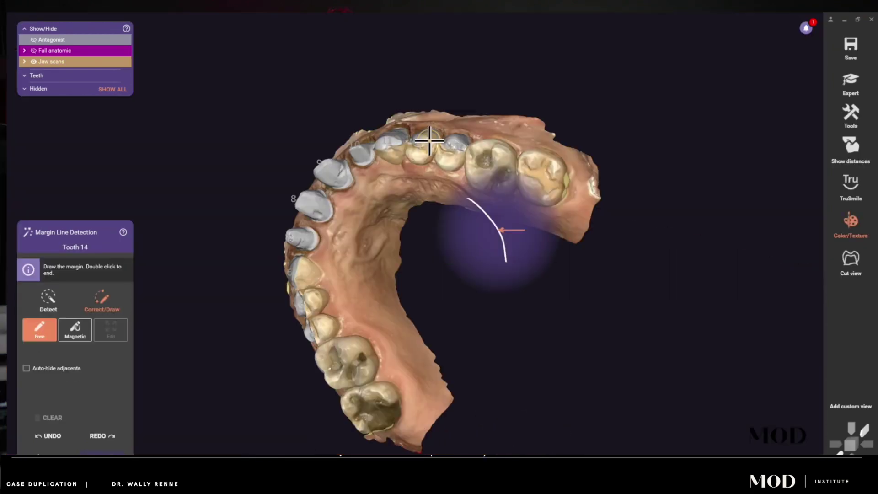
- Place margin points around tooth 14 to outline its margin
{"action": "scroll", "coordinate": [429, 141], "scroll_direction": "up", "scroll_amount": 5}
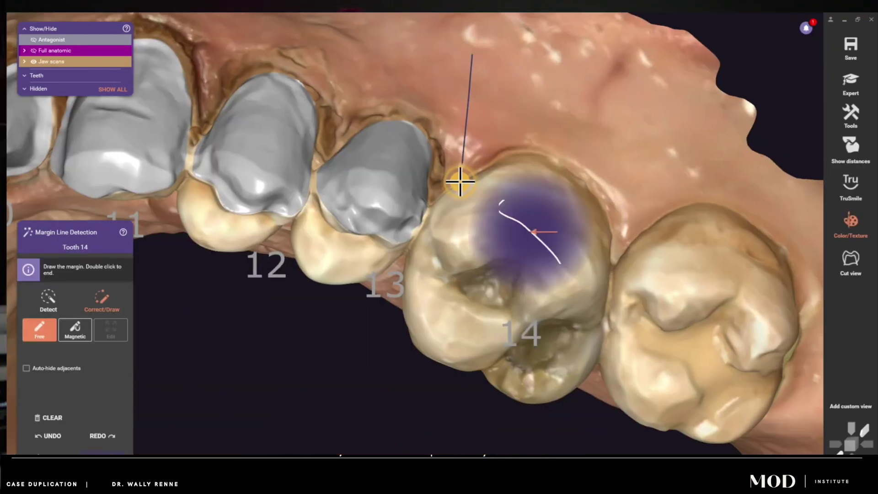
{"action": "left_click", "coordinate": [564, 307]}
{"action": "left_click", "coordinate": [593, 259]}
{"action": "left_click", "coordinate": [591, 206]}
{"action": "left_click", "coordinate": [564, 179]}
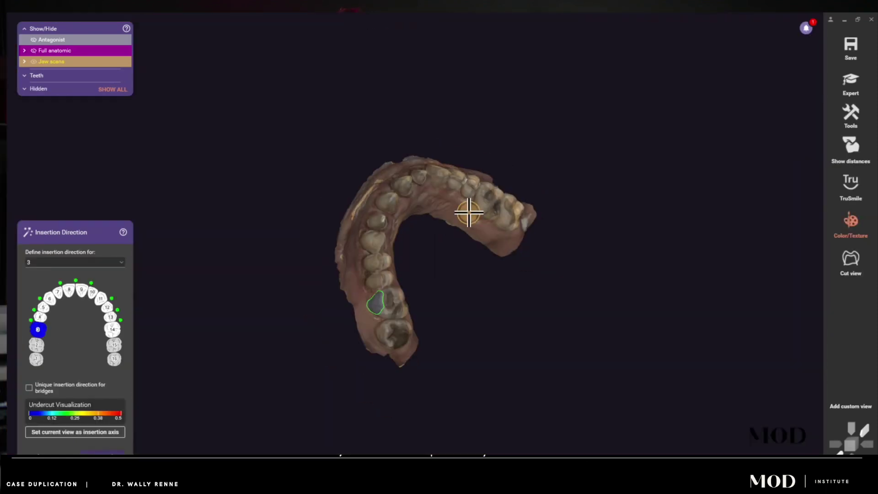
- Accept the insertion directions and narrow the From margin zone of the inlay bottoms to about 0.21 mm
{"action": "left_click", "coordinate": [105, 451]}
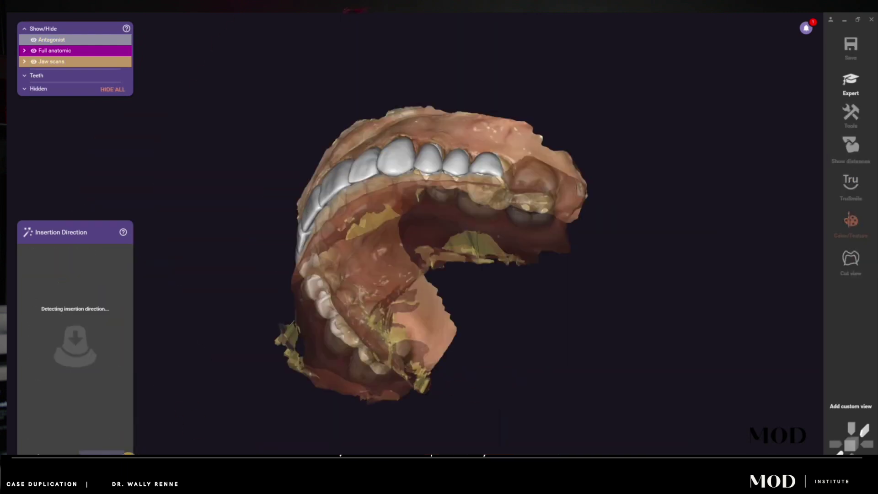
{"action": "left_click", "coordinate": [120, 452]}
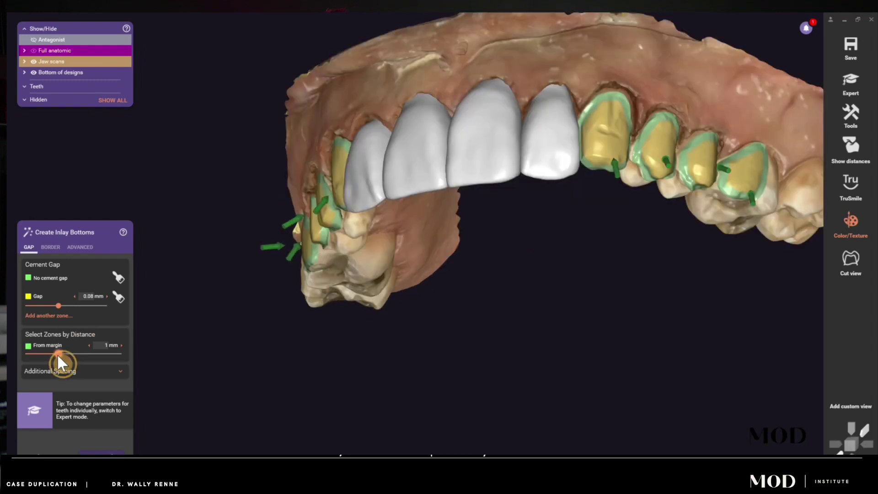
{"action": "left_click_drag", "start_coordinate": [57, 354], "coordinate": [34, 356]}
- Set a cement gap of about 0.1 mm, review the border settings, and generate the restoration bottoms
{"action": "left_click_drag", "start_coordinate": [58, 305], "coordinate": [66, 305]}
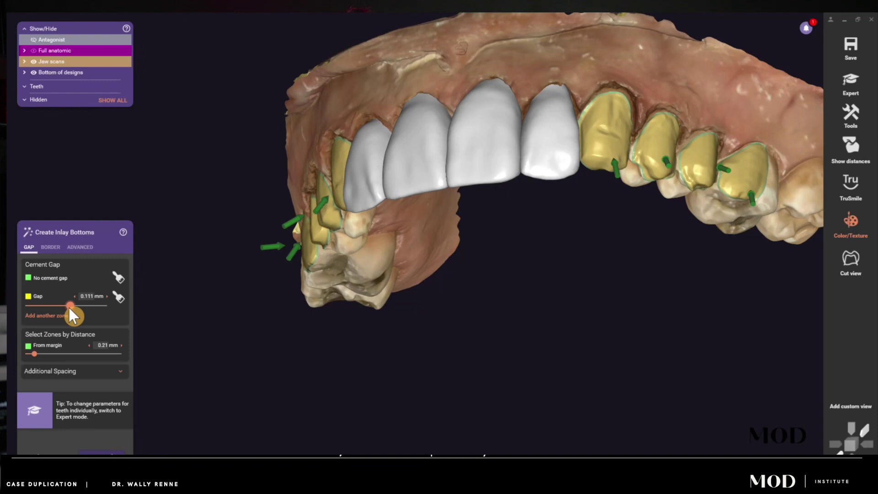
{"action": "left_click", "coordinate": [50, 248]}
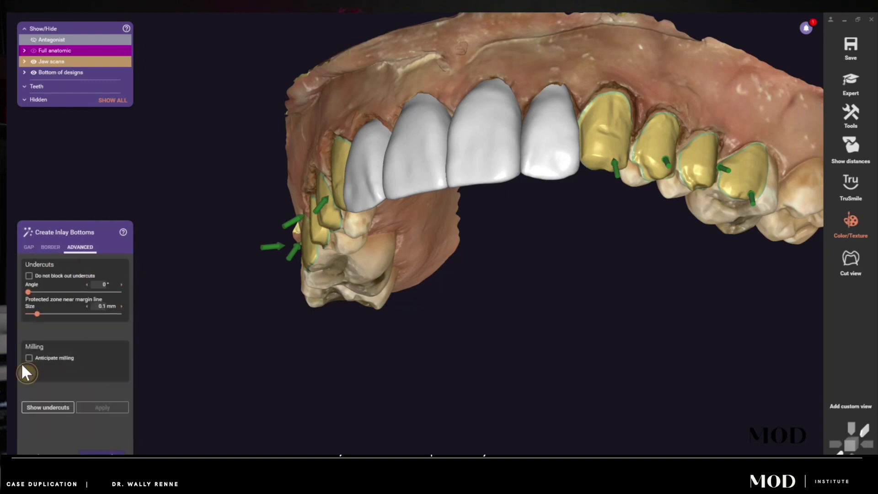
{"action": "left_click", "coordinate": [94, 406]}
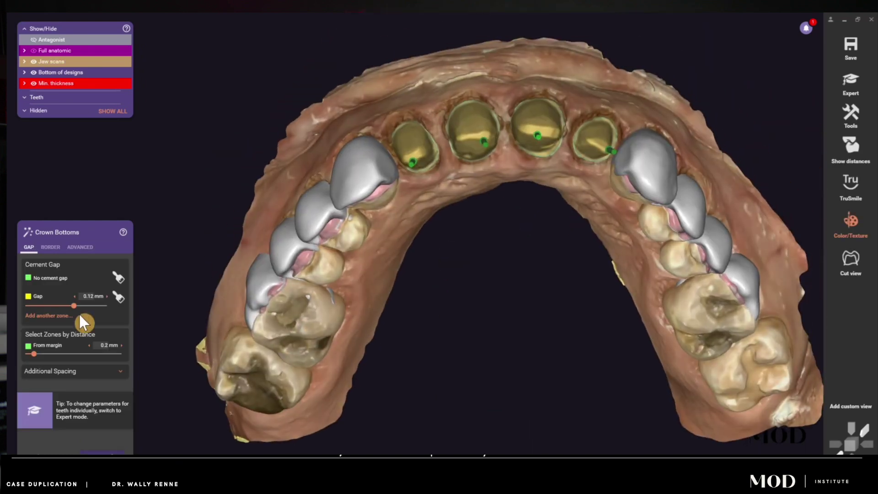
{"action": "left_click", "coordinate": [100, 415]}
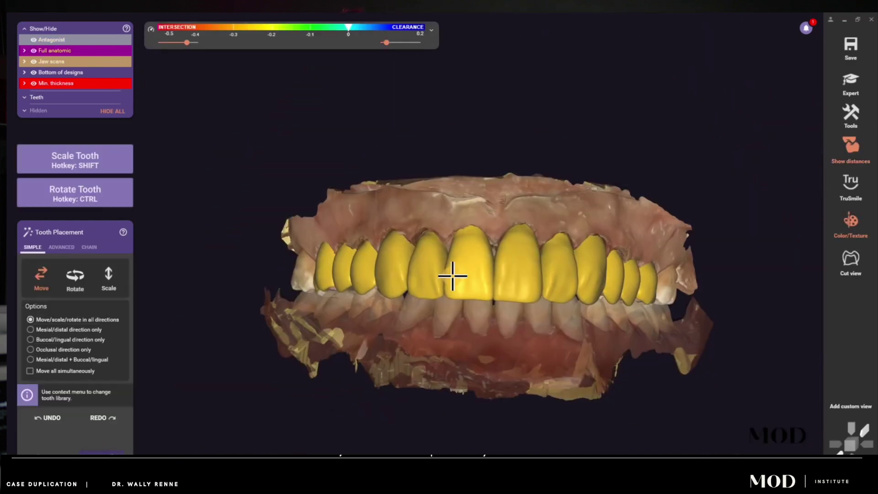
- Hide the antagonist, inspect the placed mockup teeth, and generate the full-arch crowns
{"action": "key", "text": "a"}
{"action": "left_click_drag", "start_coordinate": [476, 274], "coordinate": [504, 257]}
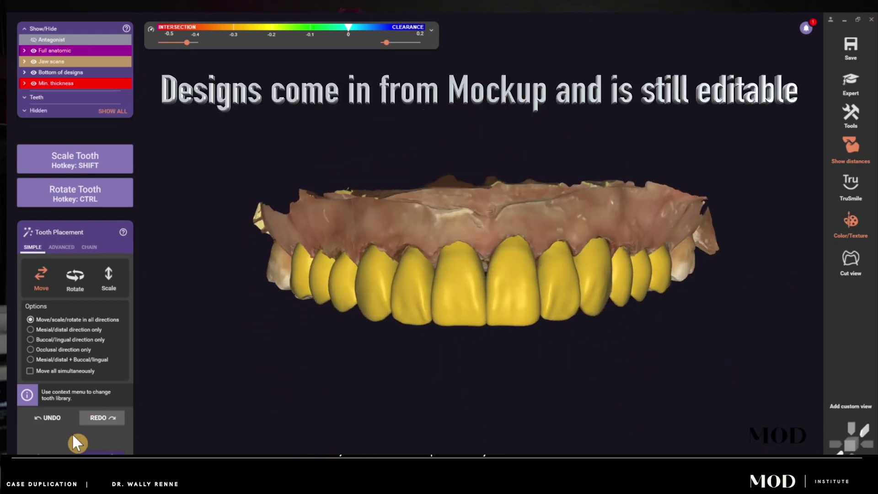
{"action": "left_click", "coordinate": [101, 452]}
{"action": "left_click_drag", "start_coordinate": [558, 288], "coordinate": [541, 360]}
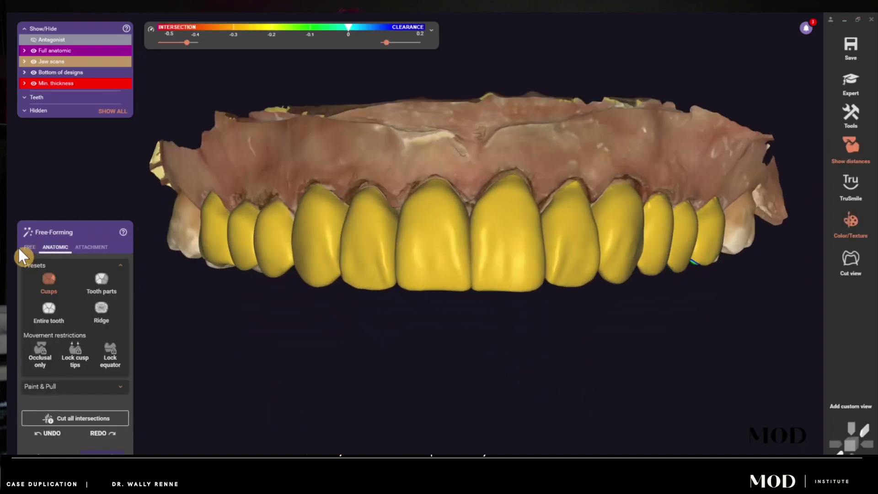
- Cut away all intersections between the crowns using the free-forming tools
{"action": "left_click", "coordinate": [30, 247]}
{"action": "left_click", "coordinate": [87, 271]}
{"action": "left_click", "coordinate": [73, 418]}
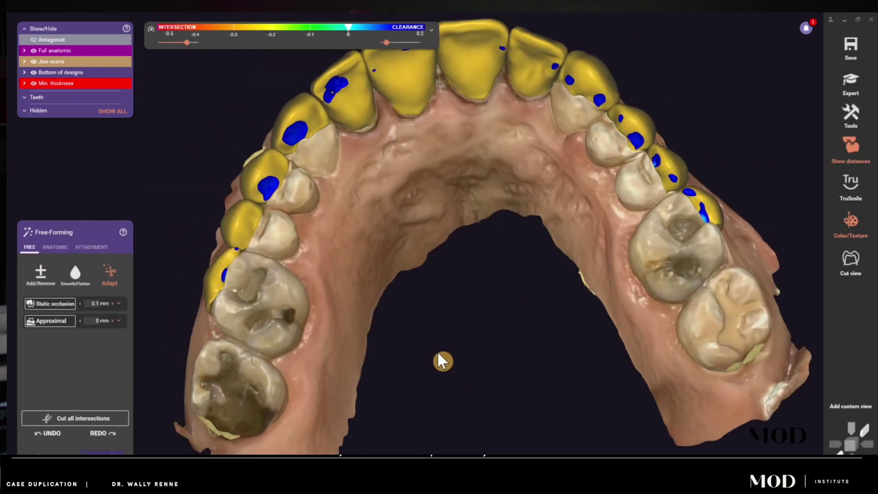
{"action": "scroll", "coordinate": [443, 360], "scroll_direction": "down", "scroll_amount": 2}
{"action": "left_click_drag", "start_coordinate": [443, 360], "coordinate": [349, 220]}
{"action": "scroll", "coordinate": [348, 220], "scroll_direction": "up", "scroll_amount": 3}
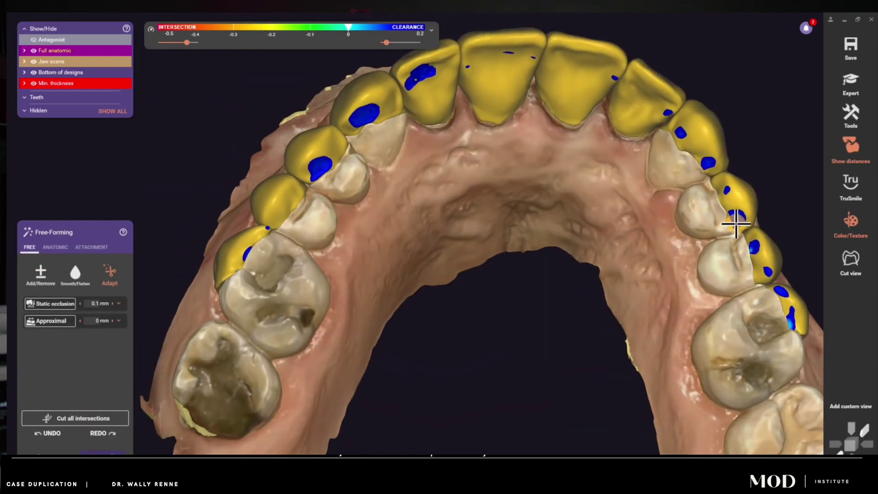
- Smooth away the blue contact spots on the molar and lateral crowns
{"action": "left_click", "coordinate": [75, 273]}
{"action": "scroll", "coordinate": [242, 275], "scroll_direction": "up", "scroll_amount": 3}
{"action": "left_click_drag", "start_coordinate": [288, 197], "coordinate": [261, 231]}
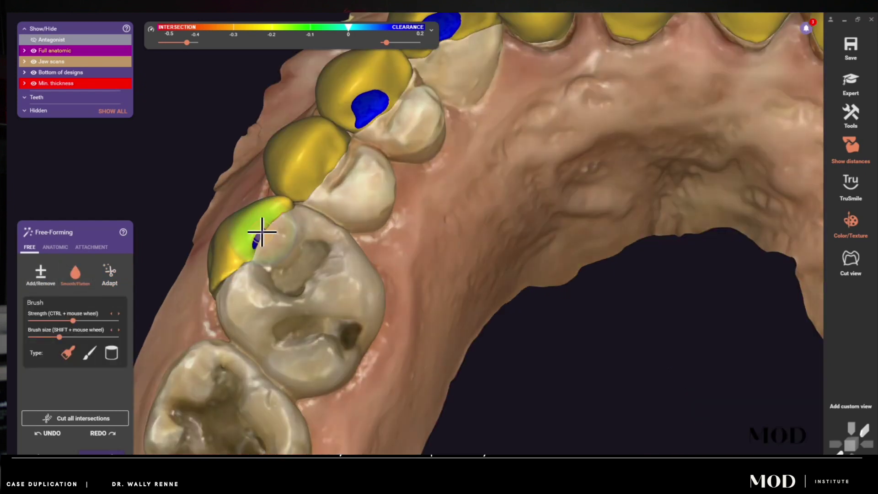
{"action": "left_click_drag", "start_coordinate": [366, 100], "coordinate": [402, 190]}
{"action": "scroll", "coordinate": [383, 208], "scroll_direction": "up", "scroll_amount": 2}
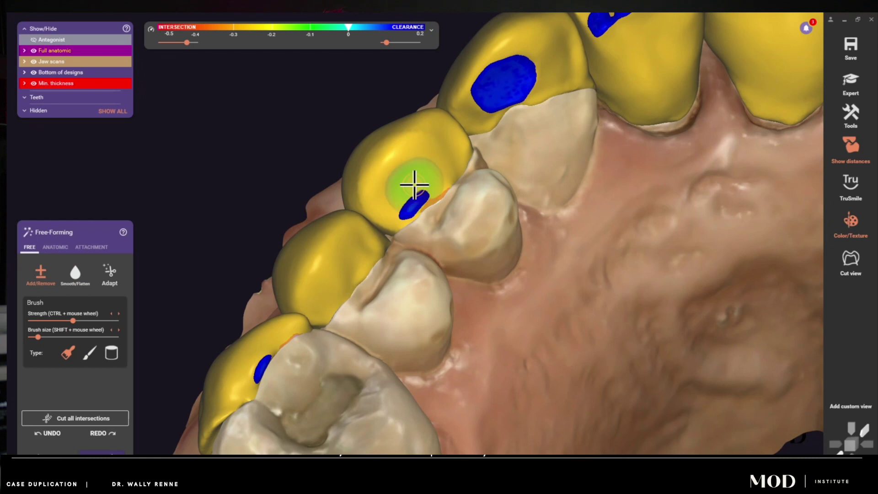
{"action": "left_click_drag", "start_coordinate": [413, 184], "coordinate": [404, 247]}
{"action": "left_click_drag", "start_coordinate": [476, 183], "coordinate": [432, 241]}
{"action": "left_click", "coordinate": [547, 157]}
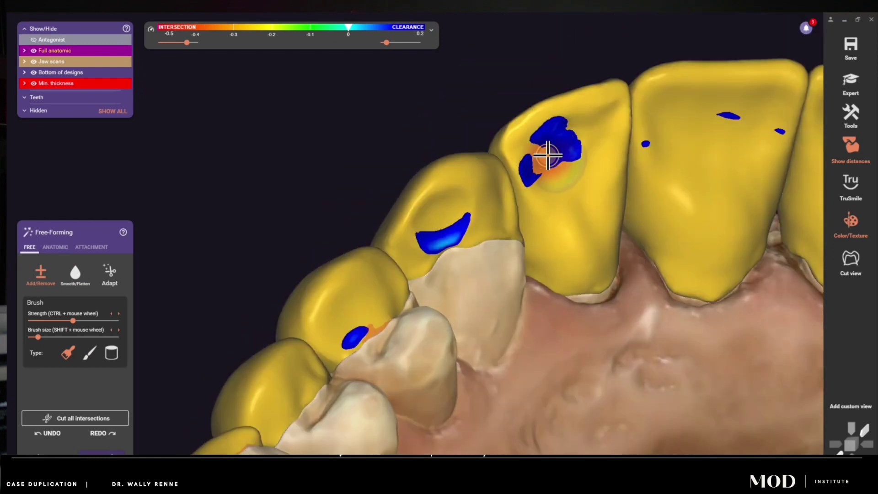
{"action": "scroll", "coordinate": [505, 225], "scroll_direction": "up", "scroll_amount": 2}
{"action": "mouse_move", "coordinate": [622, 115]}
{"action": "left_mouse_down"}
{"action": "mouse_move", "coordinate": [611, 66]}
{"action": "mouse_move", "coordinate": [612, 94]}
{"action": "left_mouse_up"}
- Shrink the blue contact spots on the right-side crowns of the upper arch
{"action": "left_click_drag", "start_coordinate": [528, 314], "coordinate": [466, 281]}
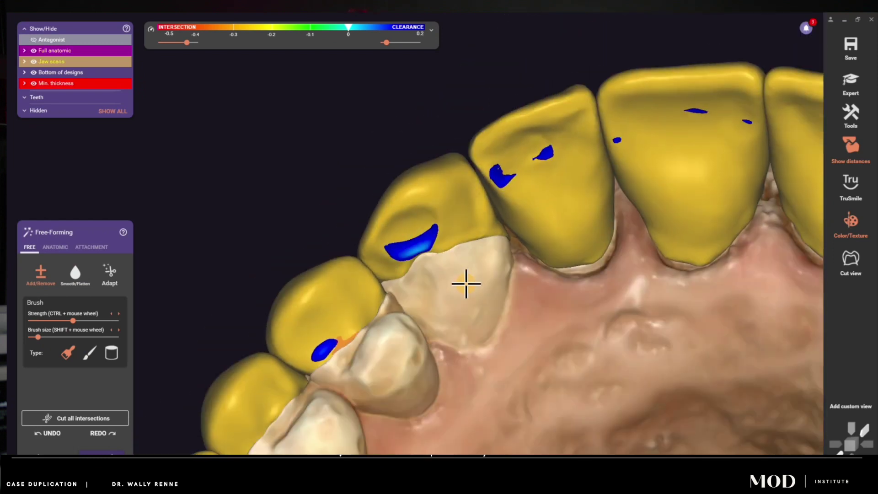
{"action": "left_click_drag", "start_coordinate": [407, 309], "coordinate": [600, 273]}
{"action": "scroll", "coordinate": [600, 273], "scroll_direction": "up", "scroll_amount": 3}
{"action": "left_click_drag", "start_coordinate": [754, 371], "coordinate": [733, 321]}
{"action": "left_click_drag", "start_coordinate": [697, 356], "coordinate": [652, 302]}
{"action": "left_click_drag", "start_coordinate": [732, 360], "coordinate": [740, 394]}
{"action": "left_click_drag", "start_coordinate": [697, 406], "coordinate": [560, 275]}
{"action": "left_click_drag", "start_coordinate": [666, 380], "coordinate": [661, 338]}
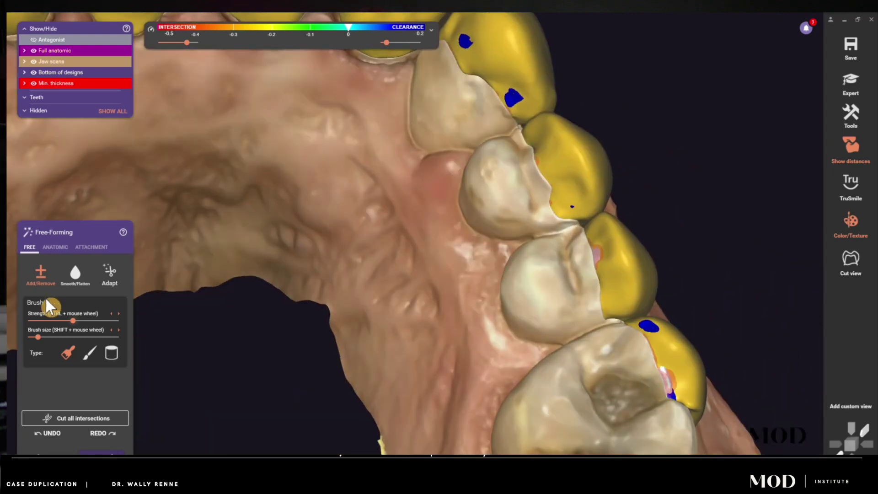
{"action": "left_click_drag", "start_coordinate": [597, 304], "coordinate": [529, 258]}
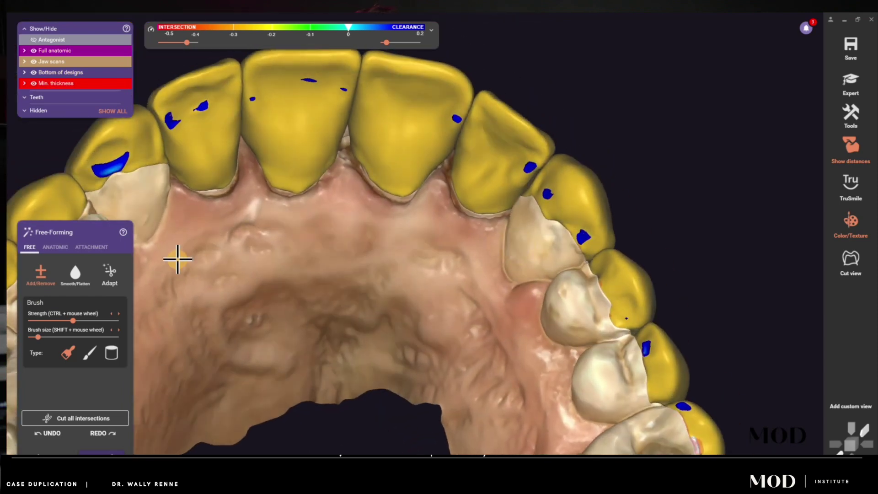
- Set crown adapting to 0.1 mm static occlusion and 0 mm approximal, then return to Smooth/Flatten
{"action": "left_click", "coordinate": [75, 274]}
{"action": "scroll", "coordinate": [503, 202], "scroll_direction": "up", "scroll_amount": 3}
{"action": "left_click_drag", "start_coordinate": [503, 201], "coordinate": [433, 186]}
{"action": "scroll", "coordinate": [372, 215], "scroll_direction": "down", "scroll_amount": 3}
{"action": "scroll", "coordinate": [314, 226], "scroll_direction": "down", "scroll_amount": 4}
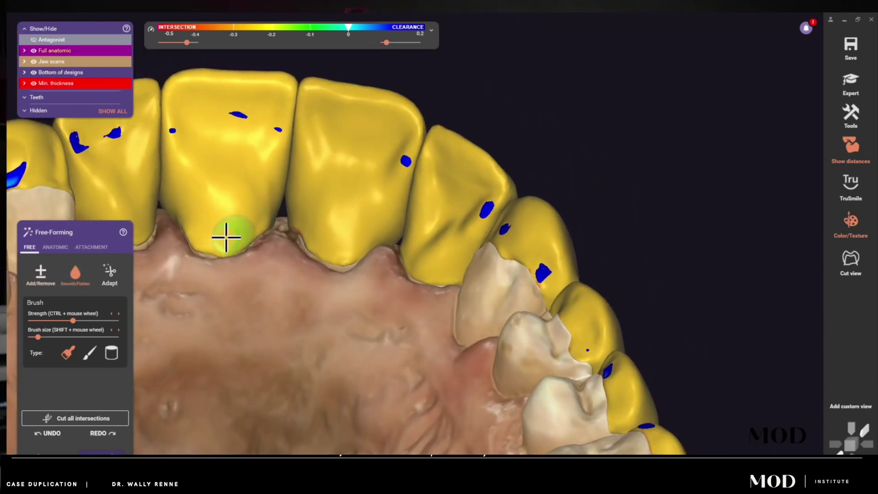
{"action": "left_click", "coordinate": [41, 273]}
{"action": "scroll", "coordinate": [292, 190], "scroll_direction": "down", "scroll_amount": 3}
{"action": "left_click_drag", "start_coordinate": [292, 190], "coordinate": [352, 203]}
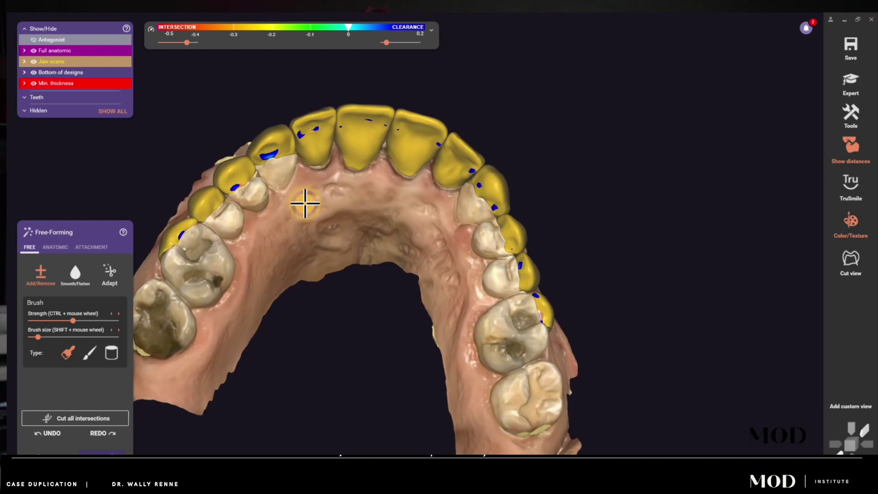
{"action": "scroll", "coordinate": [280, 138], "scroll_direction": "up", "scroll_amount": 3}
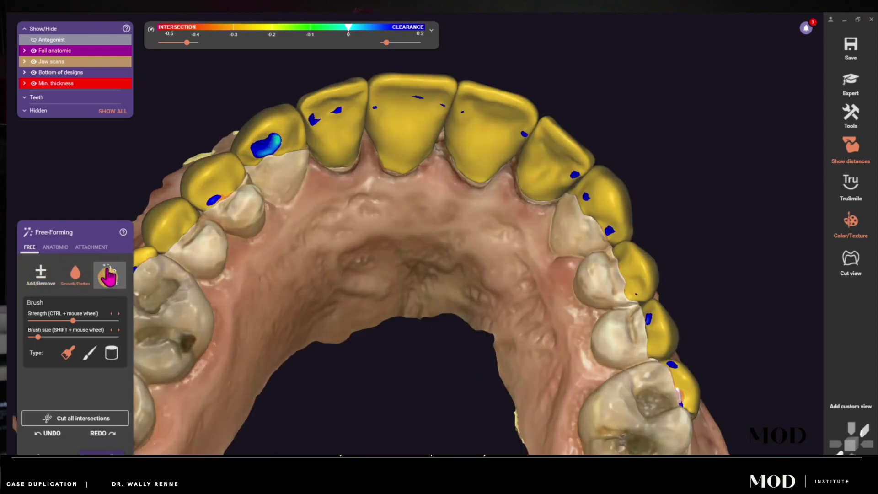
{"action": "left_click", "coordinate": [109, 273]}
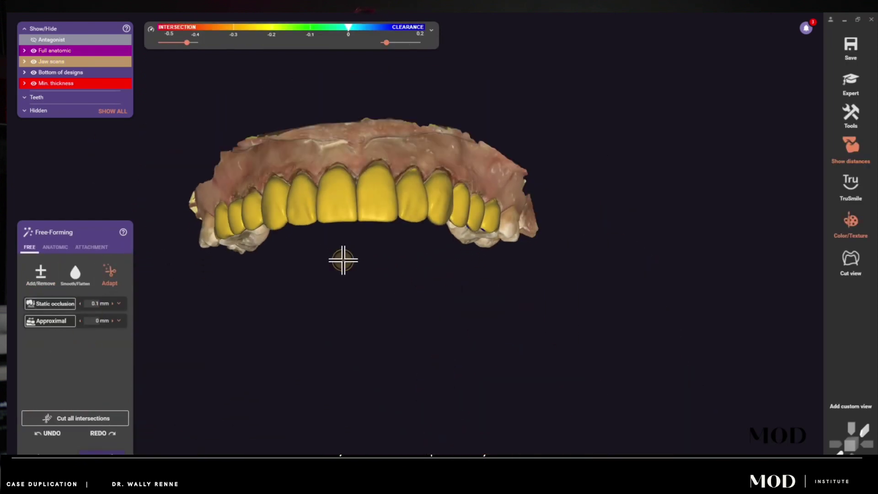
{"action": "left_click", "coordinate": [75, 273]}
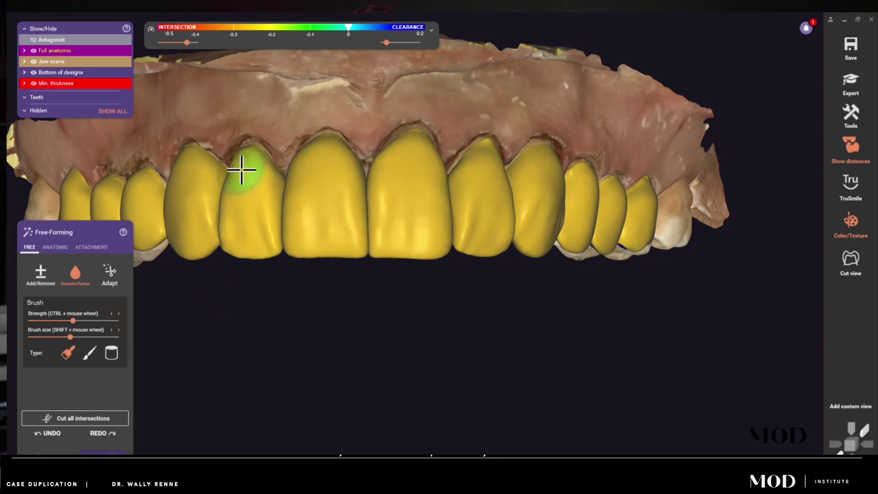
- Add or remove material on the premolar and incisor veneers, viewed from the palate
{"action": "left_click_drag", "start_coordinate": [206, 299], "coordinate": [288, 299]}
{"action": "mouse_move", "coordinate": [549, 315]}
{"action": "left_mouse_down"}
{"action": "mouse_move", "coordinate": [488, 315]}
{"action": "mouse_move", "coordinate": [516, 316]}
{"action": "left_mouse_up"}
{"action": "mouse_move", "coordinate": [635, 239]}
{"action": "left_mouse_down"}
{"action": "mouse_move", "coordinate": [615, 245]}
{"action": "mouse_move", "coordinate": [390, 204]}
{"action": "mouse_move", "coordinate": [360, 180]}
{"action": "left_mouse_up"}
{"action": "scroll", "coordinate": [361, 180], "scroll_direction": "up", "scroll_amount": 3}
{"action": "left_click", "coordinate": [40, 274]}
{"action": "scroll", "coordinate": [403, 321], "scroll_direction": "up", "scroll_amount": 3}
{"action": "mouse_move", "coordinate": [335, 211]}
{"action": "left_mouse_down"}
{"action": "mouse_move", "coordinate": [399, 324]}
{"action": "mouse_move", "coordinate": [490, 316]}
{"action": "mouse_move", "coordinate": [433, 277]}
{"action": "mouse_move", "coordinate": [462, 290]}
{"action": "mouse_move", "coordinate": [464, 180]}
{"action": "left_mouse_up"}
{"action": "scroll", "coordinate": [425, 304], "scroll_direction": "down", "scroll_amount": 3}
{"action": "scroll", "coordinate": [462, 290], "scroll_direction": "down", "scroll_amount": 4}
{"action": "scroll", "coordinate": [465, 181], "scroll_direction": "up", "scroll_amount": 1}
- Smooth and flatten the veneer surfaces from an occlusal view of the arch
{"action": "left_click", "coordinate": [75, 275]}
{"action": "scroll", "coordinate": [436, 286], "scroll_direction": "up", "scroll_amount": 3}
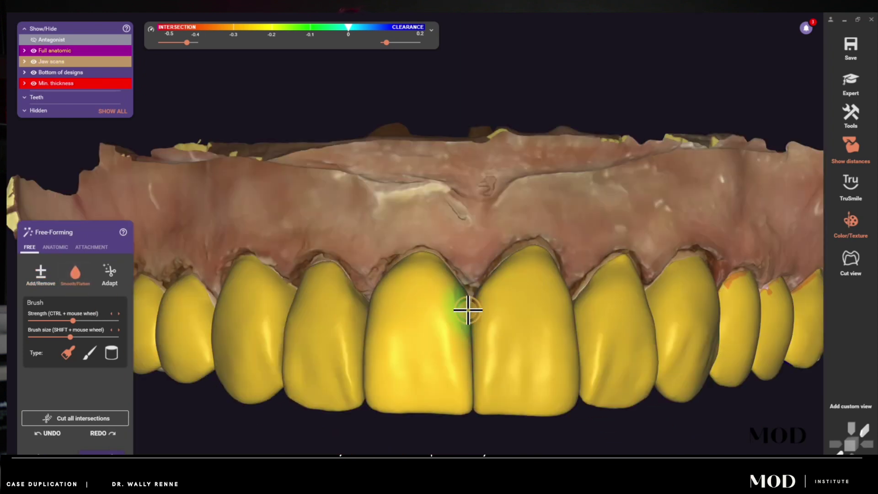
{"action": "scroll", "coordinate": [464, 343], "scroll_direction": "down", "scroll_amount": 5}
{"action": "left_click_drag", "start_coordinate": [534, 382], "coordinate": [542, 341]}
{"action": "scroll", "coordinate": [526, 334], "scroll_direction": "up", "scroll_amount": 3}
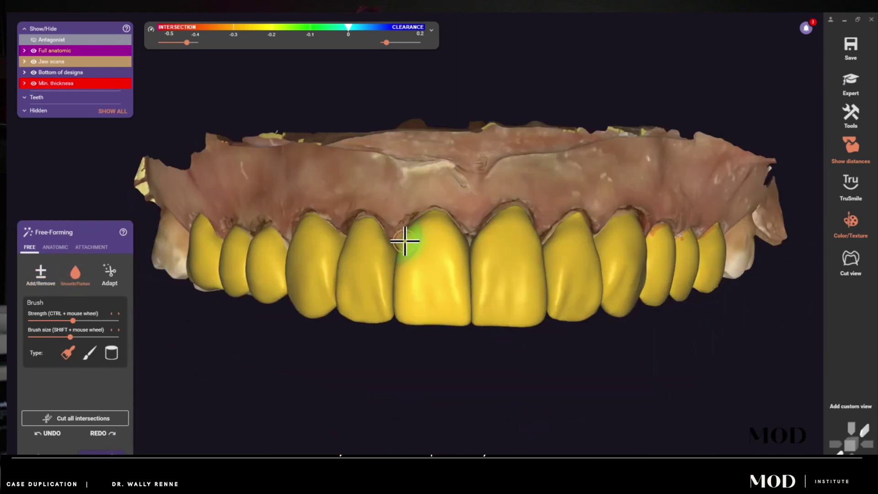
{"action": "scroll", "coordinate": [566, 347], "scroll_direction": "down", "scroll_amount": 1}
{"action": "scroll", "coordinate": [525, 156], "scroll_direction": "up", "scroll_amount": 3}
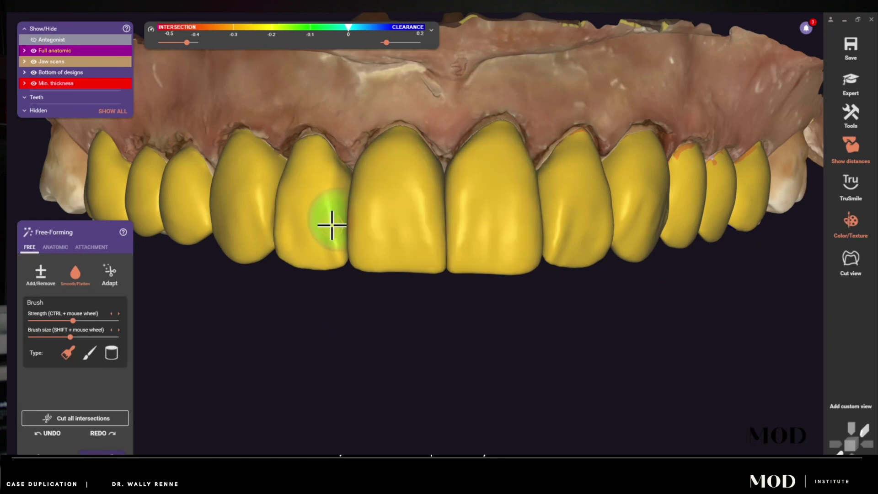
{"action": "scroll", "coordinate": [352, 332], "scroll_direction": "down", "scroll_amount": 3}
{"action": "left_click_drag", "start_coordinate": [391, 337], "coordinate": [460, 333]}
{"action": "scroll", "coordinate": [593, 353], "scroll_direction": "up", "scroll_amount": 4}
{"action": "scroll", "coordinate": [498, 362], "scroll_direction": "down", "scroll_amount": 3}
{"action": "scroll", "coordinate": [386, 217], "scroll_direction": "up", "scroll_amount": 4}
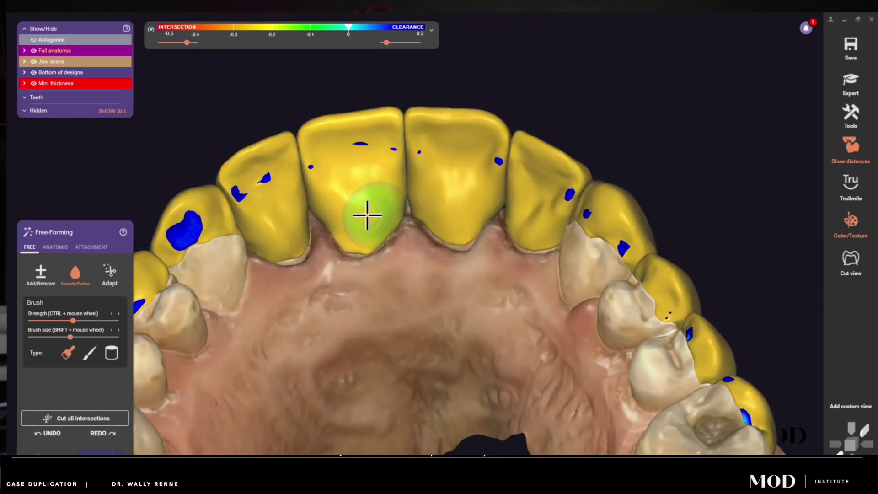
- Add or remove material on the front veneers while working from a squared-up frontal view
{"action": "left_click", "coordinate": [40, 282]}
{"action": "scroll", "coordinate": [330, 204], "scroll_direction": "up", "scroll_amount": 3}
{"action": "scroll", "coordinate": [567, 192], "scroll_direction": "down", "scroll_amount": 6}
{"action": "mouse_move", "coordinate": [567, 283]}
{"action": "left_mouse_down"}
{"action": "mouse_move", "coordinate": [500, 339]}
{"action": "mouse_move", "coordinate": [355, 325]}
{"action": "mouse_move", "coordinate": [343, 225]}
{"action": "mouse_move", "coordinate": [493, 300]}
{"action": "left_mouse_up"}
{"action": "scroll", "coordinate": [355, 325], "scroll_direction": "up", "scroll_amount": 3}
{"action": "scroll", "coordinate": [447, 254], "scroll_direction": "down", "scroll_amount": 3}
{"action": "left_click_drag", "start_coordinate": [446, 255], "coordinate": [383, 202]}
{"action": "scroll", "coordinate": [382, 321], "scroll_direction": "up", "scroll_amount": 3}
{"action": "left_click_drag", "start_coordinate": [728, 216], "coordinate": [541, 327]}
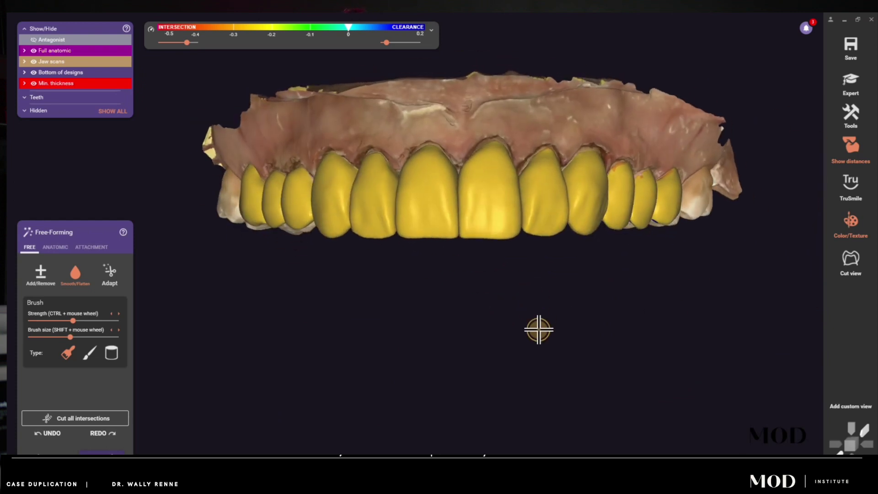
{"action": "scroll", "coordinate": [470, 284], "scroll_direction": "up", "scroll_amount": 2}
{"action": "scroll", "coordinate": [464, 159], "scroll_direction": "up", "scroll_amount": 3}
{"action": "scroll", "coordinate": [503, 382], "scroll_direction": "down", "scroll_amount": 3}
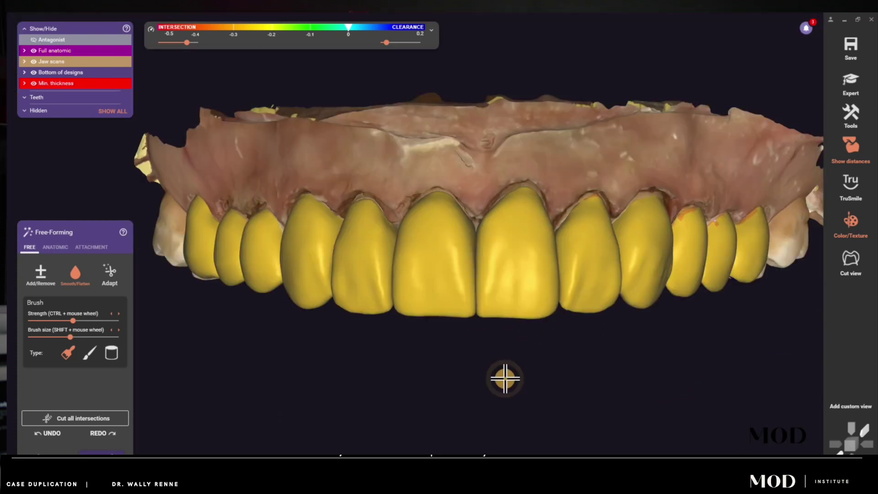
{"action": "left_click_drag", "start_coordinate": [504, 382], "coordinate": [498, 326]}
{"action": "scroll", "coordinate": [560, 306], "scroll_direction": "down", "scroll_amount": 2}
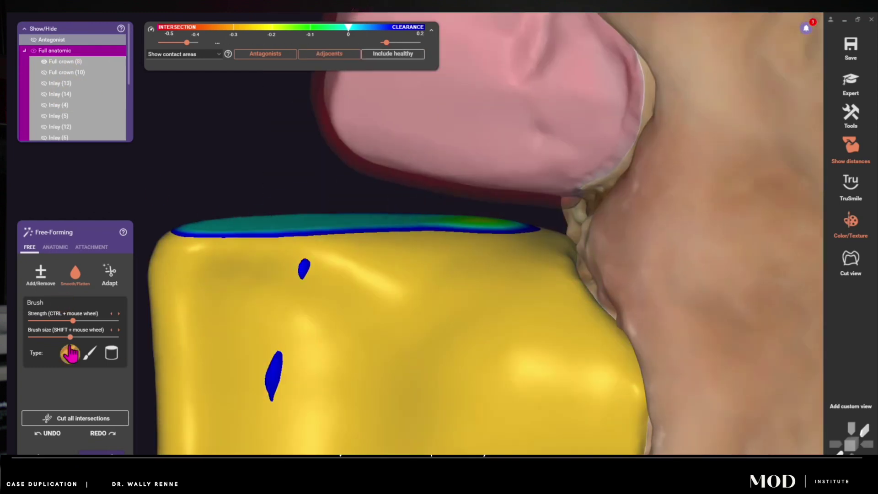
- Shrink the smoothing brush and smooth the crown's contact with its neighbour
{"action": "left_click_drag", "start_coordinate": [70, 337], "coordinate": [51, 337]}
{"action": "mouse_move", "coordinate": [488, 229]}
{"action": "left_mouse_down"}
{"action": "mouse_move", "coordinate": [566, 237]}
{"action": "mouse_move", "coordinate": [654, 389]}
{"action": "mouse_move", "coordinate": [564, 215]}
{"action": "left_mouse_up"}
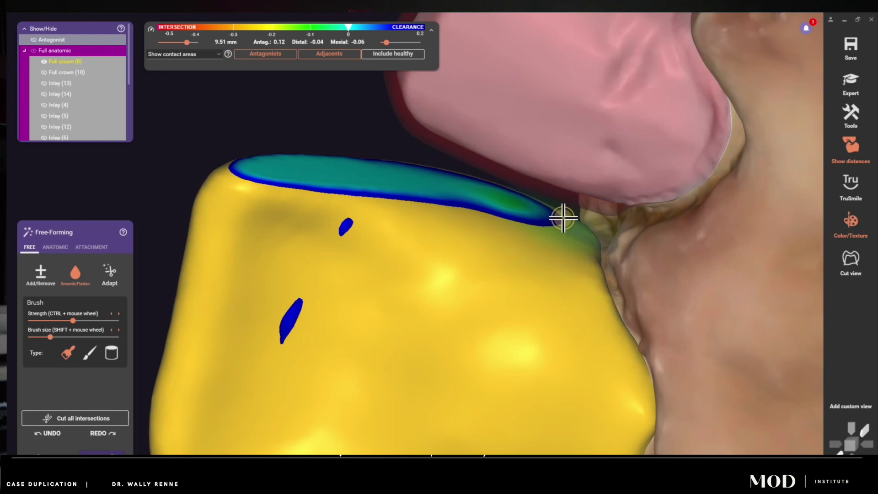
{"action": "scroll", "coordinate": [563, 214], "scroll_direction": "down", "scroll_amount": 3}
- Hide Full crown (8), show Full crown (9), and check it against the whole arch
{"action": "left_click", "coordinate": [43, 62]}
{"action": "left_click", "coordinate": [127, 95]}
{"action": "left_click_drag", "start_coordinate": [127, 94], "coordinate": [127, 101]}
{"action": "left_click", "coordinate": [44, 116]}
{"action": "mouse_move", "coordinate": [433, 192]}
{"action": "left_mouse_down"}
{"action": "mouse_move", "coordinate": [611, 235]}
{"action": "mouse_move", "coordinate": [302, 338]}
{"action": "mouse_move", "coordinate": [338, 374]}
{"action": "mouse_move", "coordinate": [294, 251]}
{"action": "mouse_move", "coordinate": [495, 424]}
{"action": "mouse_move", "coordinate": [592, 280]}
{"action": "left_mouse_up"}
{"action": "scroll", "coordinate": [294, 251], "scroll_direction": "up", "scroll_amount": 3}
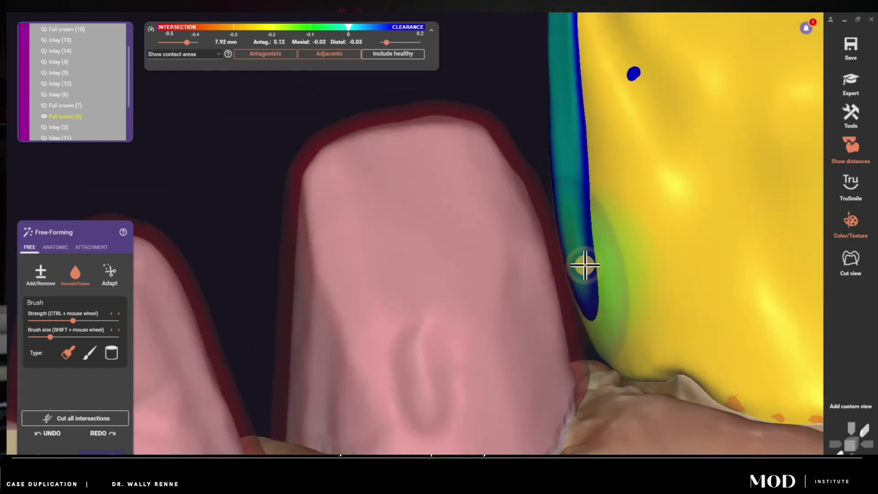
{"action": "scroll", "coordinate": [592, 280], "scroll_direction": "down", "scroll_amount": 3}
{"action": "left_click_drag", "start_coordinate": [665, 300], "coordinate": [181, 182]}
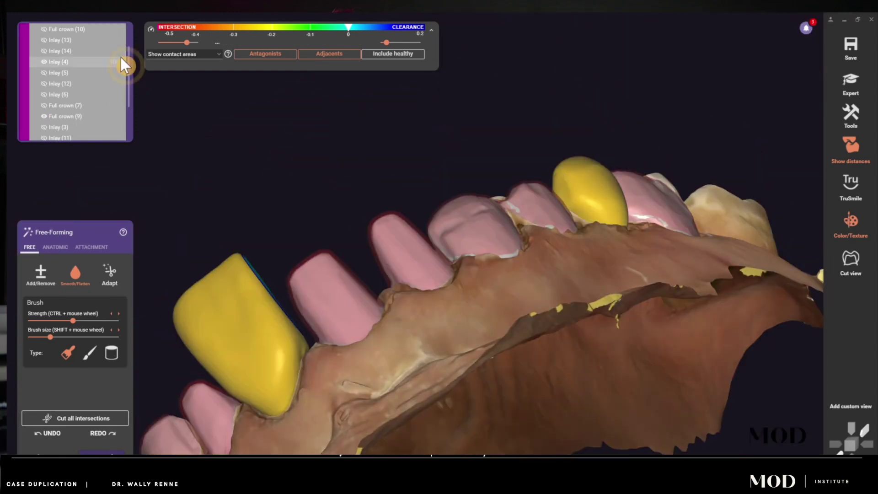
{"action": "left_click_drag", "start_coordinate": [546, 194], "coordinate": [608, 220]}
{"action": "left_click_drag", "start_coordinate": [243, 264], "coordinate": [401, 242]}
- Show Inlay (13) and Full crown (10), then hide crowns to check the neighbouring contacts
{"action": "left_click", "coordinate": [44, 83]}
{"action": "left_click_drag", "start_coordinate": [325, 171], "coordinate": [210, 183]}
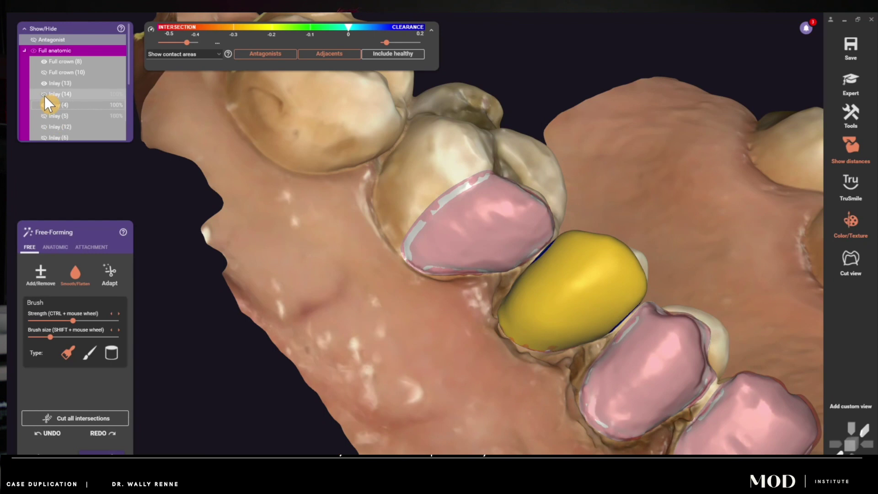
{"action": "left_click", "coordinate": [44, 72]}
{"action": "left_click_drag", "start_coordinate": [549, 320], "coordinate": [274, 249]}
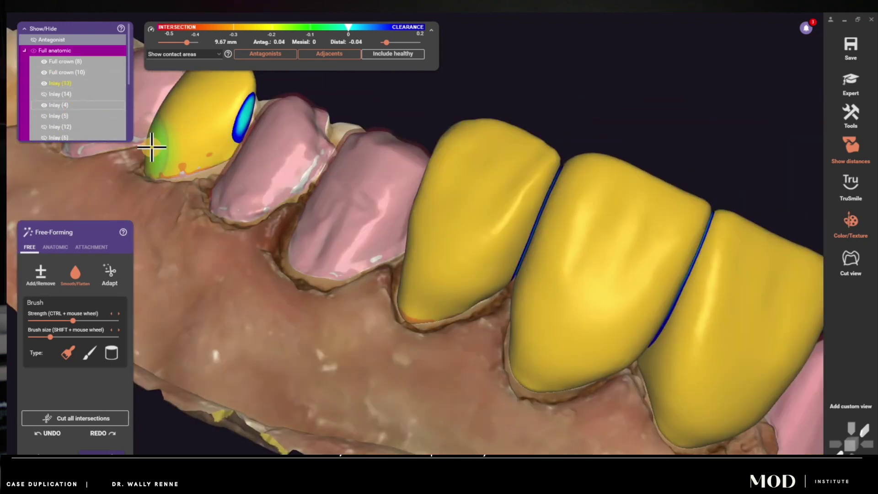
{"action": "middle_click", "coordinate": [594, 243], "text": "ctrl"}
{"action": "left_click_drag", "start_coordinate": [594, 243], "coordinate": [508, 339]}
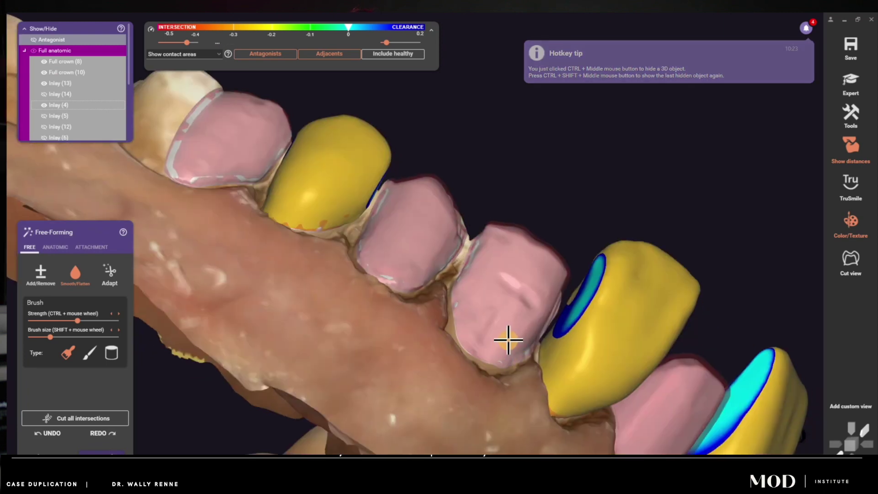
{"action": "left_click", "coordinate": [33, 50]}
{"action": "left_click", "coordinate": [34, 51]}
{"action": "mouse_move", "coordinate": [333, 251]}
{"action": "left_mouse_down"}
{"action": "mouse_move", "coordinate": [457, 362]}
{"action": "mouse_move", "coordinate": [515, 310]}
{"action": "mouse_move", "coordinate": [438, 306]}
{"action": "mouse_move", "coordinate": [396, 337]}
{"action": "mouse_move", "coordinate": [434, 354]}
{"action": "mouse_move", "coordinate": [513, 305]}
{"action": "mouse_move", "coordinate": [613, 300]}
{"action": "mouse_move", "coordinate": [446, 254]}
{"action": "mouse_move", "coordinate": [405, 184]}
{"action": "mouse_move", "coordinate": [358, 188]}
{"action": "mouse_move", "coordinate": [462, 153]}
{"action": "left_mouse_up"}
- Return to smoothing and make three neighbouring crowns transparent with Ctrl/Shift+middle-click
{"action": "left_click", "coordinate": [79, 270]}
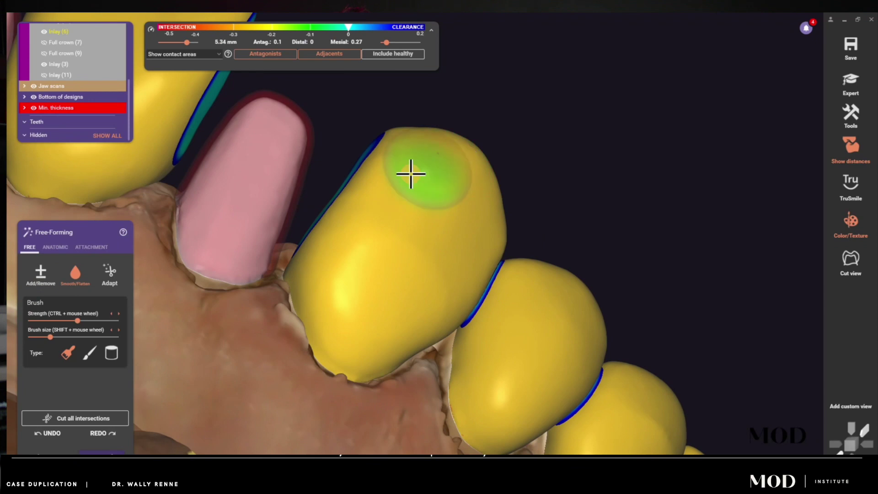
{"action": "middle_click", "coordinate": [344, 277], "text": "shift"}
{"action": "middle_click", "coordinate": [526, 347], "text": "shift"}
{"action": "middle_click", "coordinate": [617, 407], "text": "shift"}
{"action": "left_click_drag", "start_coordinate": [617, 407], "coordinate": [405, 296]}
- Inspect the front teeth through the transparent crowns, then make all crowns opaque again
{"action": "scroll", "coordinate": [679, 315], "scroll_direction": "down", "scroll_amount": 3}
{"action": "scroll", "coordinate": [678, 315], "scroll_direction": "down", "scroll_amount": 5}
{"action": "scroll", "coordinate": [493, 292], "scroll_direction": "up", "scroll_amount": 2}
{"action": "scroll", "coordinate": [78, 91], "scroll_direction": "up", "scroll_amount": 4}
{"action": "mouse_move", "coordinate": [114, 44]}
{"action": "left_mouse_down"}
{"action": "mouse_move", "coordinate": [67, 43]}
{"action": "mouse_move", "coordinate": [125, 44]}
{"action": "left_mouse_up"}
{"action": "left_click_drag", "start_coordinate": [348, 329], "coordinate": [418, 346]}
{"action": "scroll", "coordinate": [450, 320], "scroll_direction": "up", "scroll_amount": 4}
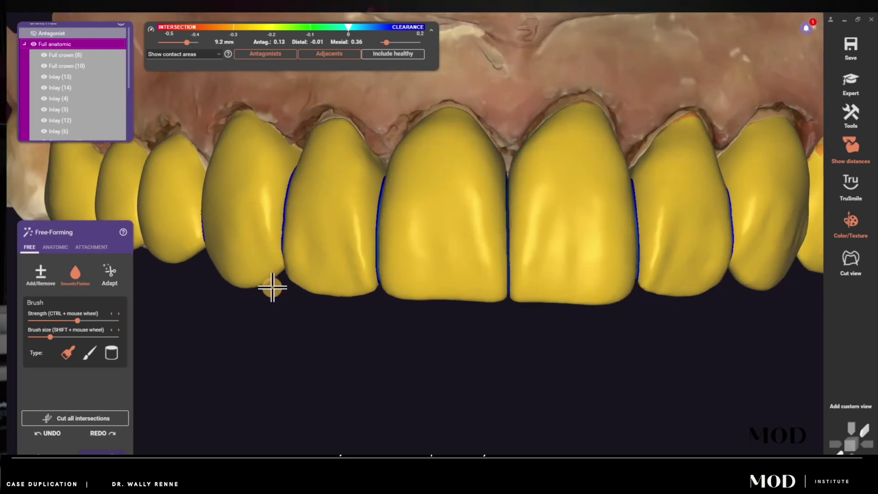
{"action": "scroll", "coordinate": [640, 173], "scroll_direction": "down", "scroll_amount": 1}
{"action": "key", "text": "1"}
{"action": "scroll", "coordinate": [710, 143], "scroll_direction": "down", "scroll_amount": 3}
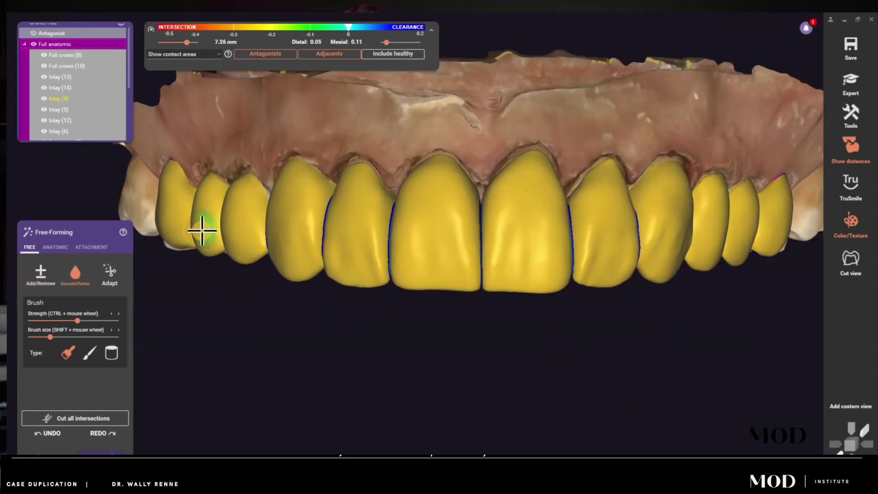
{"action": "scroll", "coordinate": [466, 324], "scroll_direction": "down", "scroll_amount": 2}
{"action": "scroll", "coordinate": [476, 320], "scroll_direction": "up", "scroll_amount": 2}
{"action": "scroll", "coordinate": [563, 141], "scroll_direction": "down", "scroll_amount": 4}
- Finish free-forming and choose to remove interferences from the minimum thickness
{"action": "left_click", "coordinate": [101, 451]}
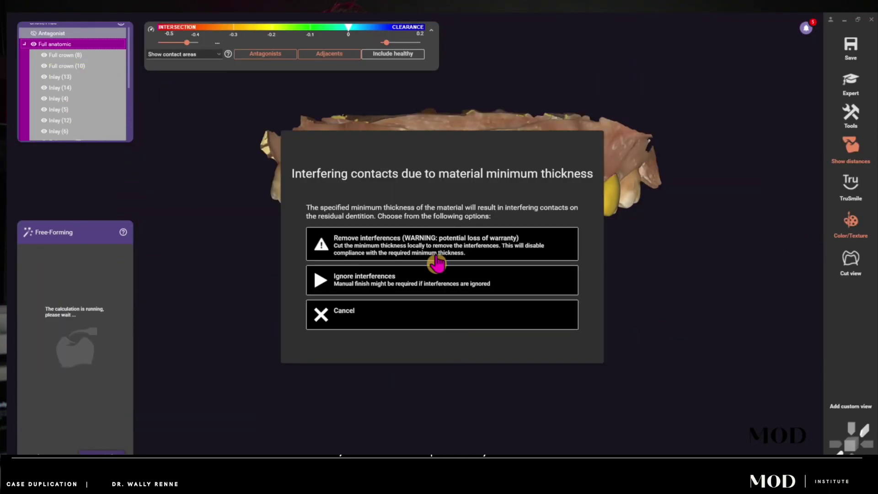
{"action": "left_click", "coordinate": [450, 245]}
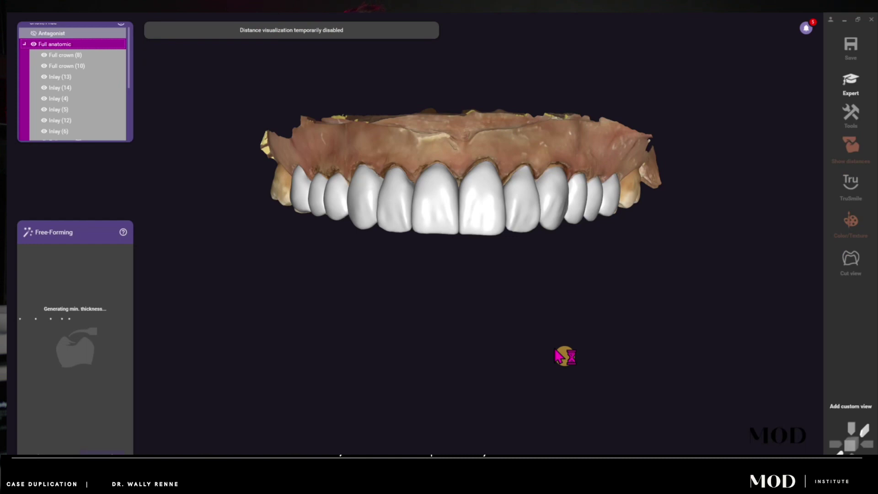
{"action": "left_click_drag", "start_coordinate": [552, 347], "coordinate": [345, 328]}
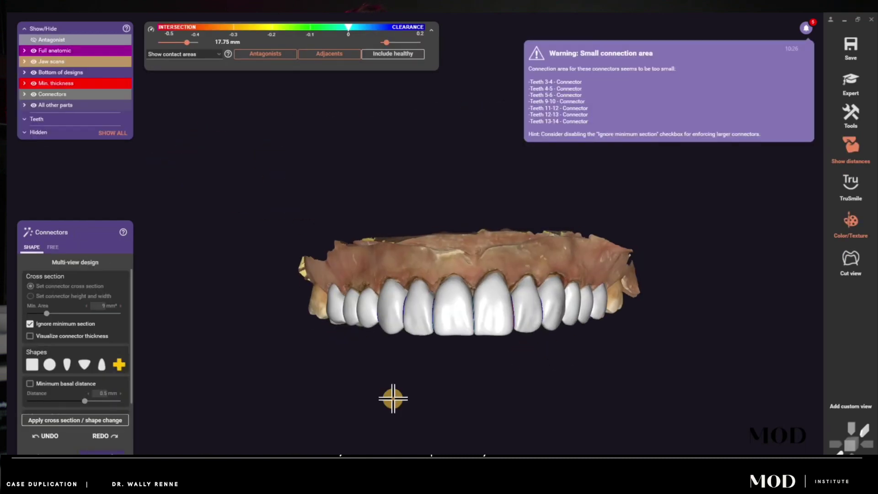
{"action": "left_click_drag", "start_coordinate": [393, 398], "coordinate": [437, 364]}
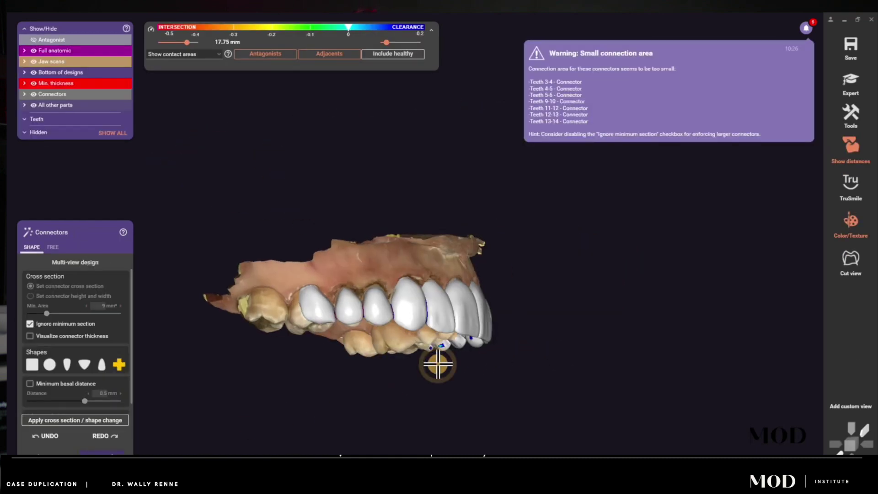
{"action": "scroll", "coordinate": [438, 364], "scroll_direction": "up", "scroll_amount": 10}
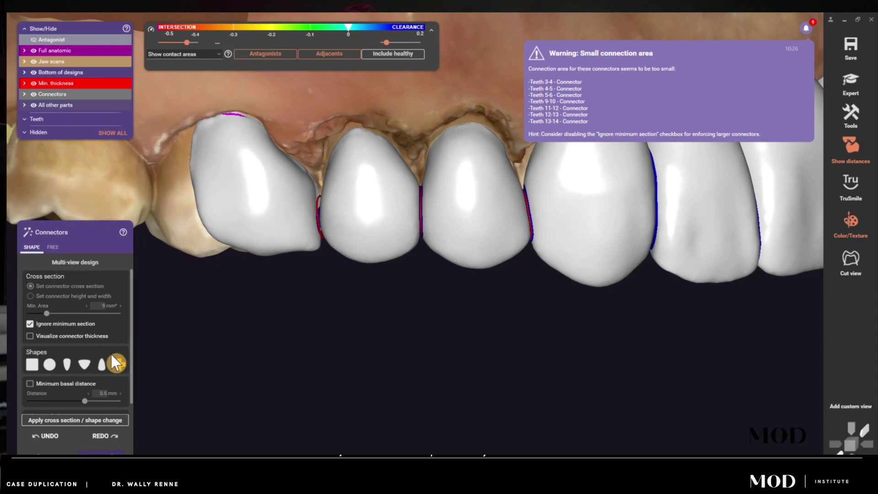
- Apply the fifth connector shape with 4 mm² minimum area and save, replacing existing files
{"action": "left_click", "coordinate": [102, 365]}
{"action": "left_click", "coordinate": [77, 420]}
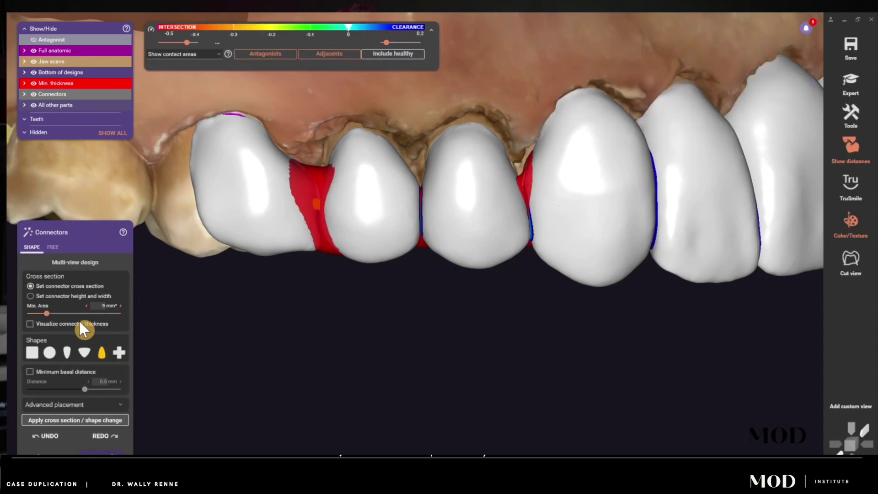
{"action": "left_click_drag", "start_coordinate": [44, 314], "coordinate": [22, 315]}
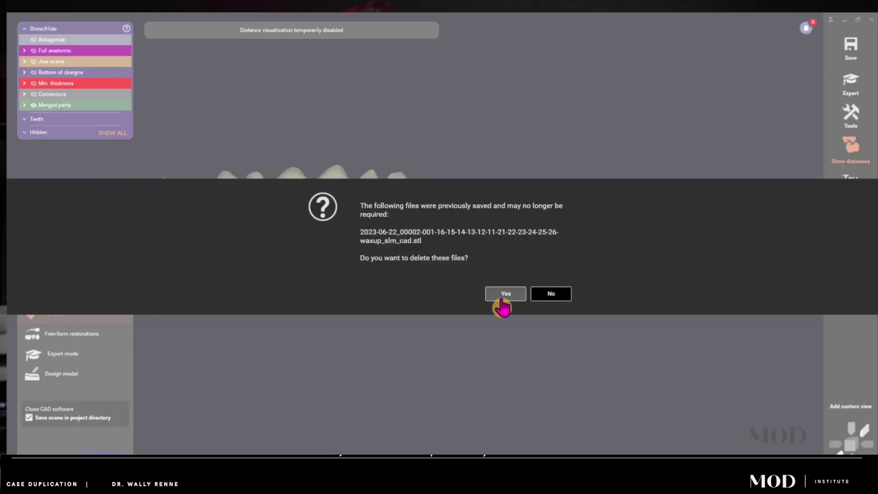
{"action": "left_click", "coordinate": [502, 294]}
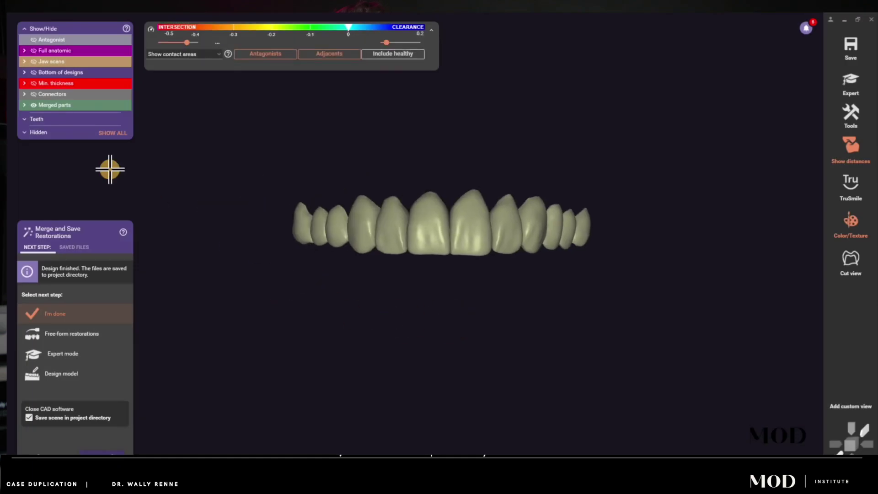
- Hide the three merged bridges, then show the 3–6 bridge again
{"action": "left_click", "coordinate": [44, 110]}
{"action": "left_click", "coordinate": [44, 131]}
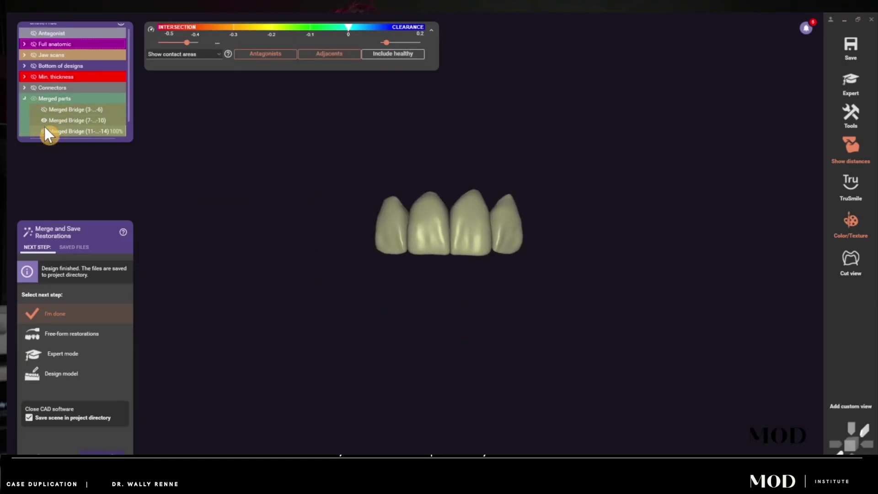
{"action": "left_click", "coordinate": [44, 120]}
{"action": "left_click", "coordinate": [44, 111]}
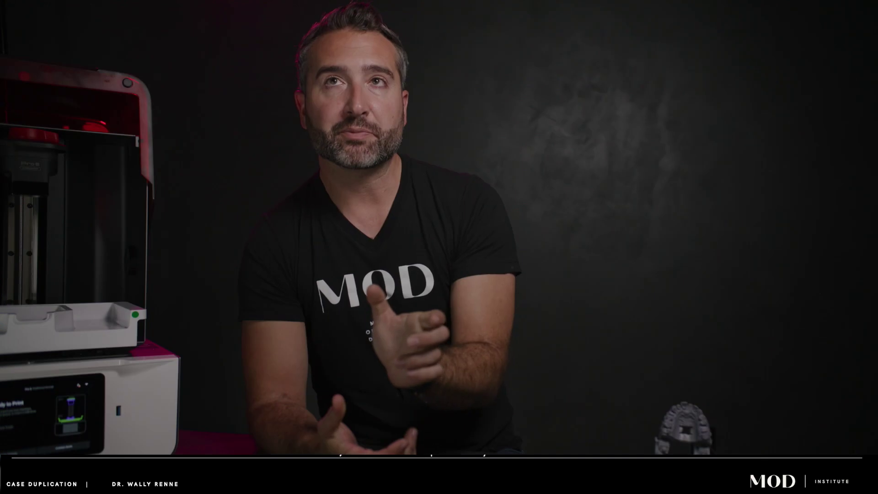